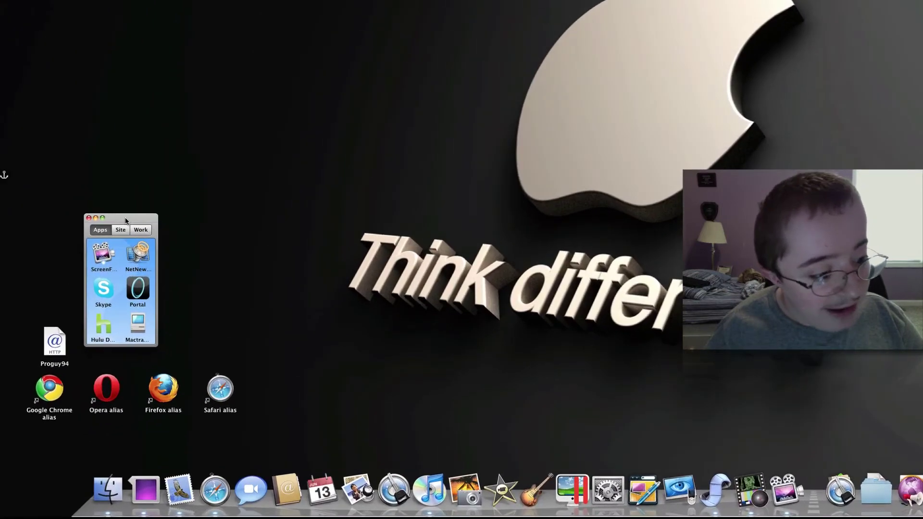
Step: Reposition the dock window and look through its Site, Work and Apps layers
drag(96, 299, 102, 300)
mouse_move(135, 222)
mouse_down()
mouse_move(214, 211)
mouse_move(137, 217)
mouse_up()
click(132, 226)
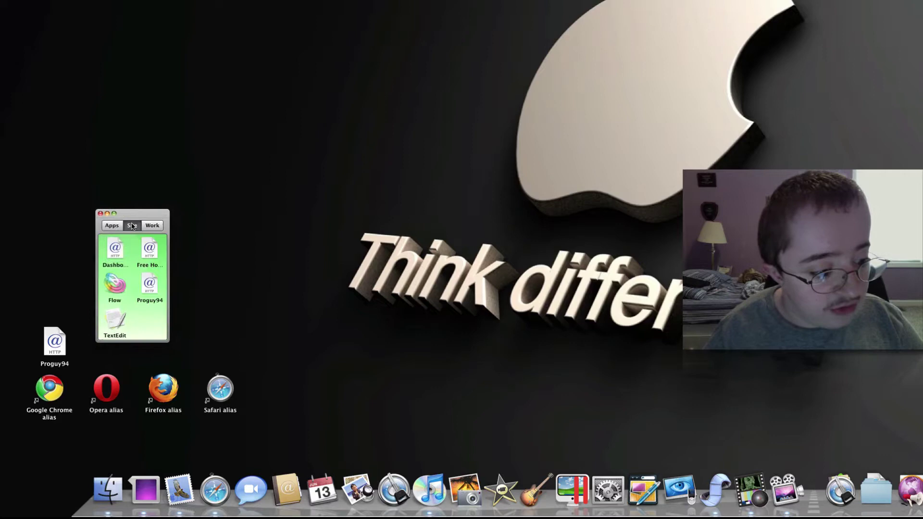
click(154, 225)
click(120, 226)
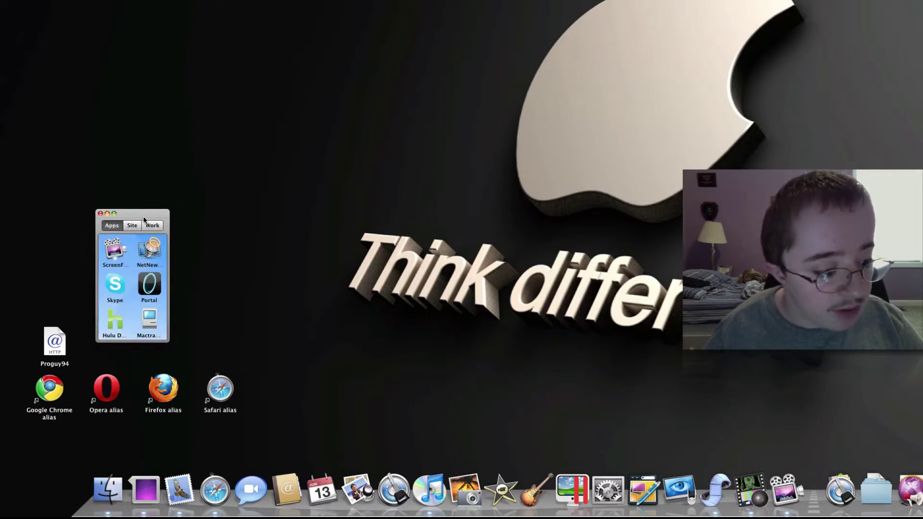
mouse_move(144, 220)
mouse_down()
mouse_move(53, 187)
mouse_move(61, 131)
mouse_move(55, 164)
mouse_move(129, 196)
mouse_move(152, 212)
mouse_move(149, 229)
mouse_up()
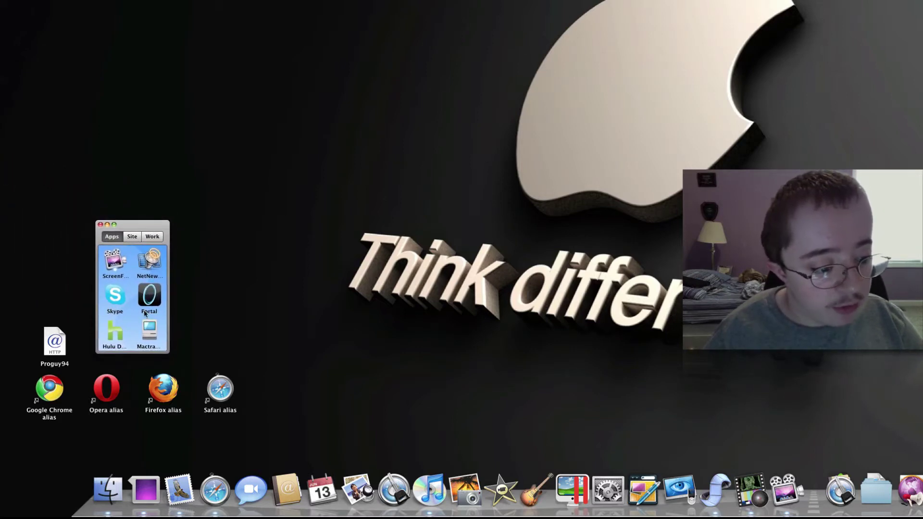
Step: Launch TextEdit from the Site layer, centre its window, then quit it
click(133, 237)
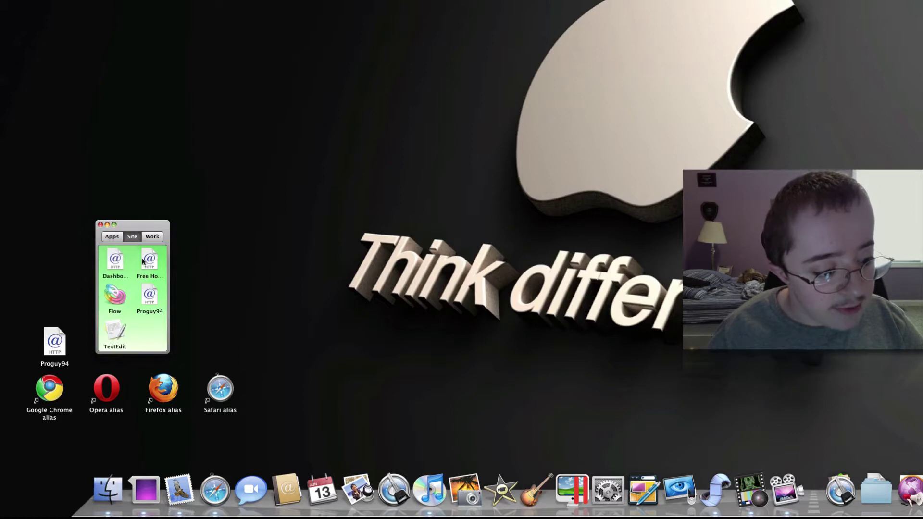
click(115, 332)
drag(277, 0, 290, 142)
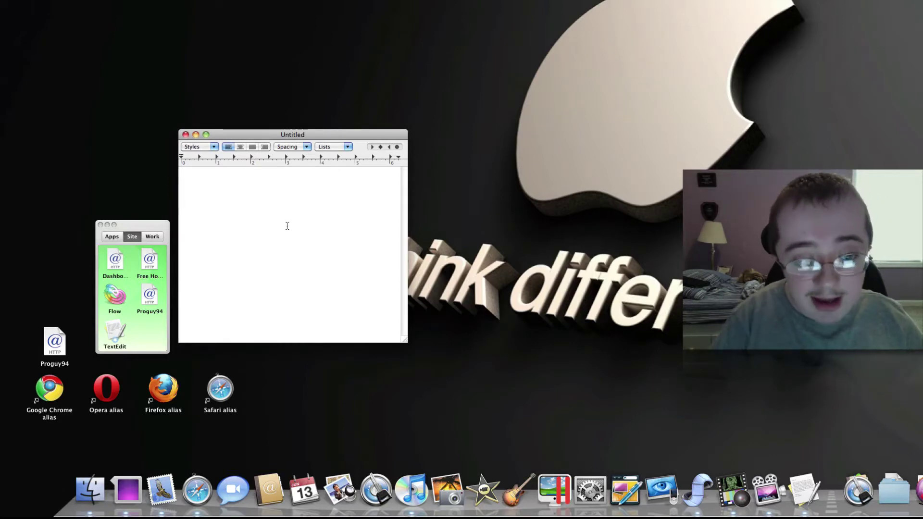
key(super+q)
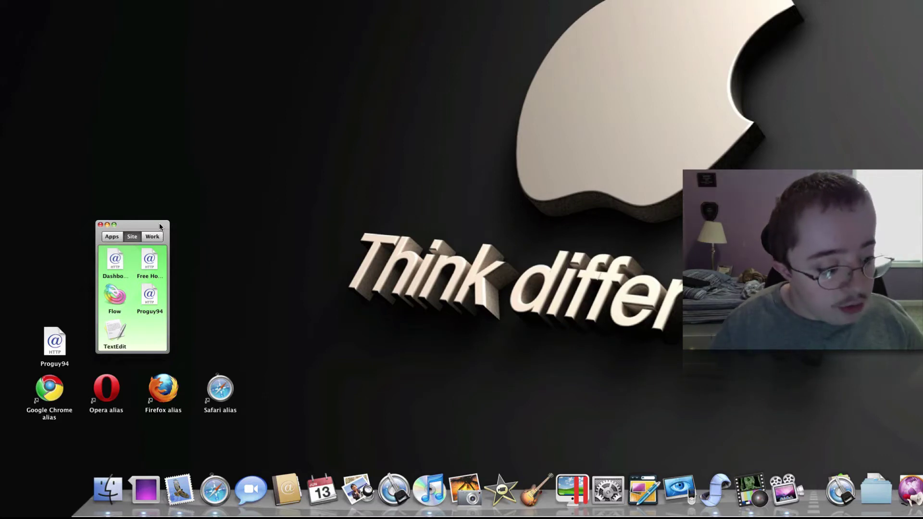
Step: From the Apps layer, add a new dock layer and name it 'Web'
click(119, 239)
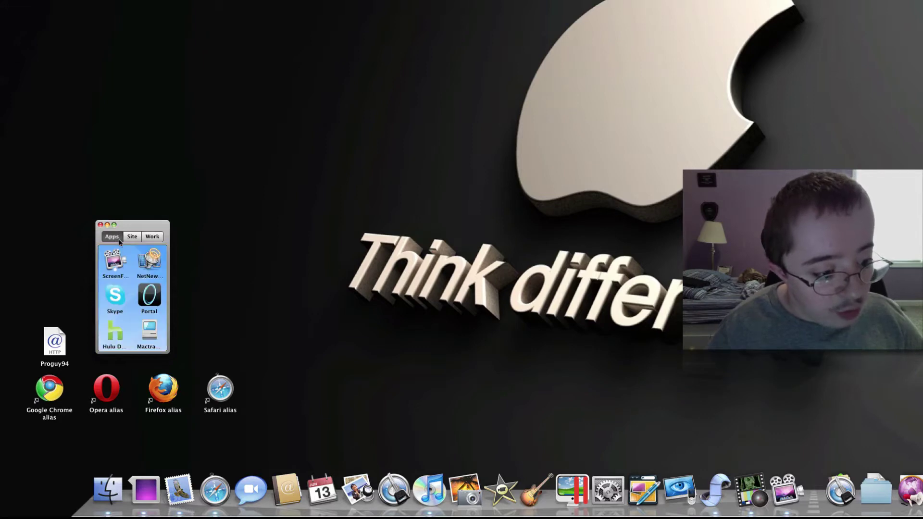
right_click(126, 282)
mouse_move(179, 310)
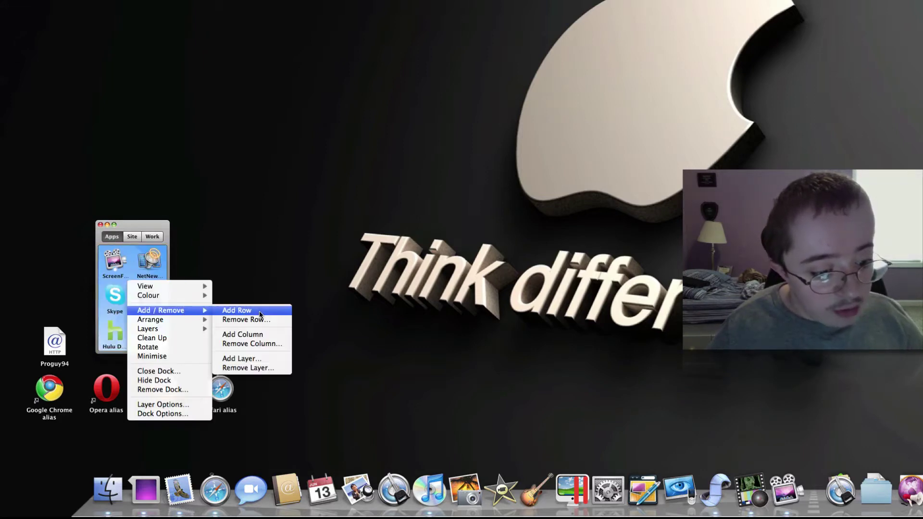
click(265, 360)
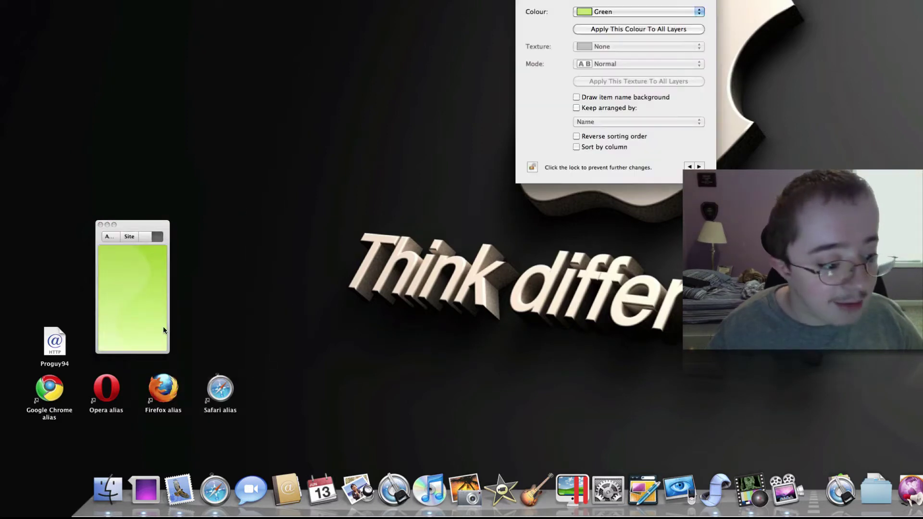
click(171, 300)
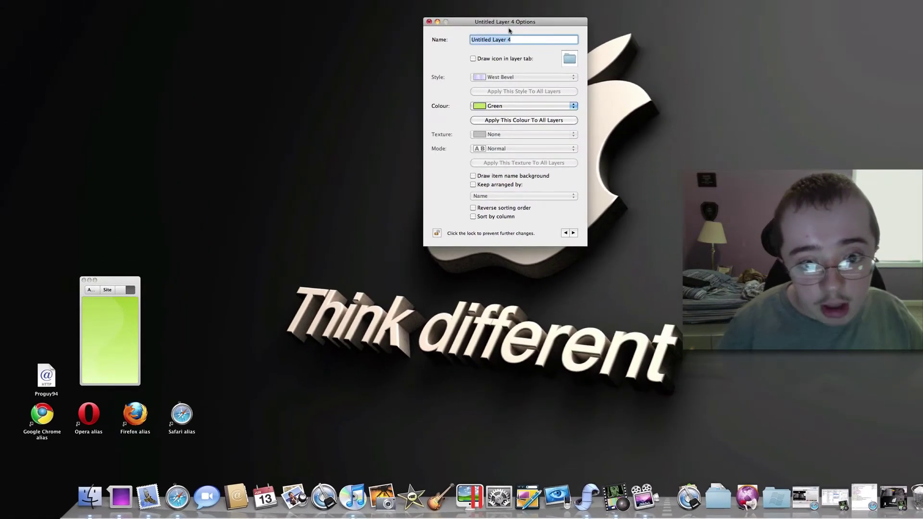
text(Web)
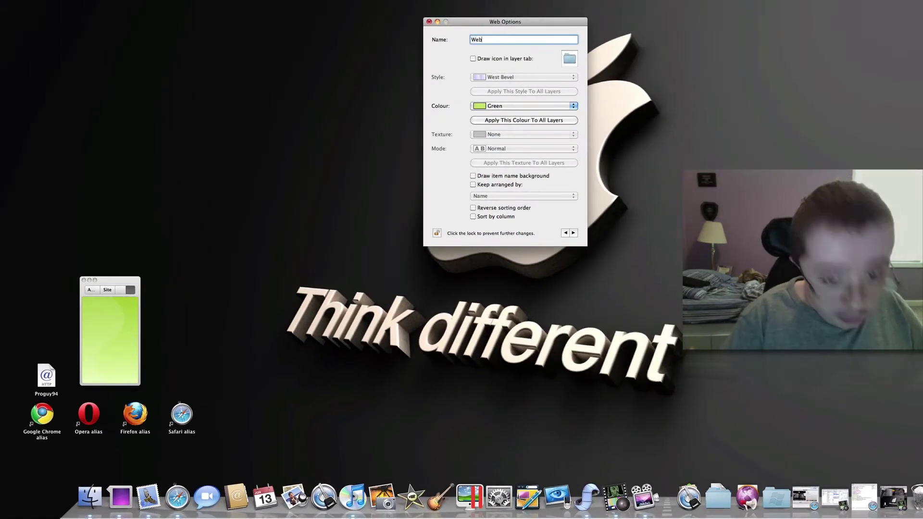
text( Brow)
key(BackSpace)
key(BackSpace)
key(BackSpace)
key(BackSpace)
key(BackSpace)
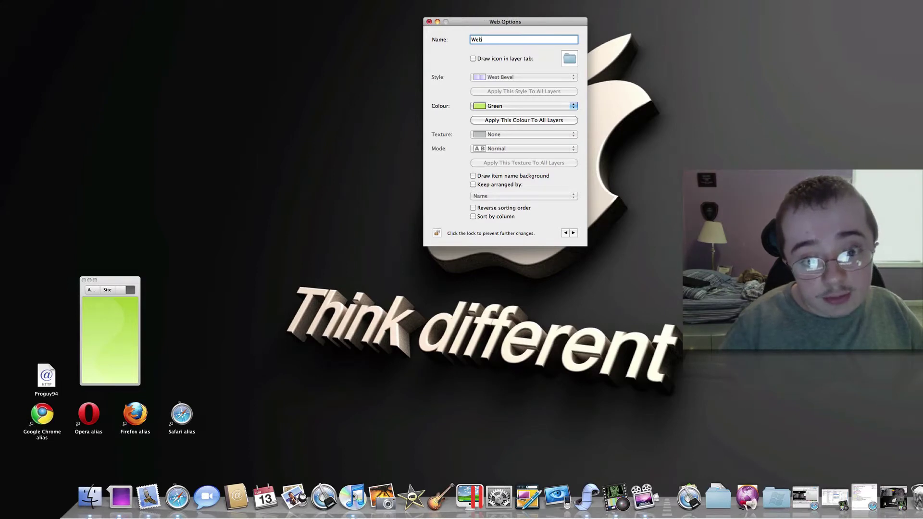
key(Return)
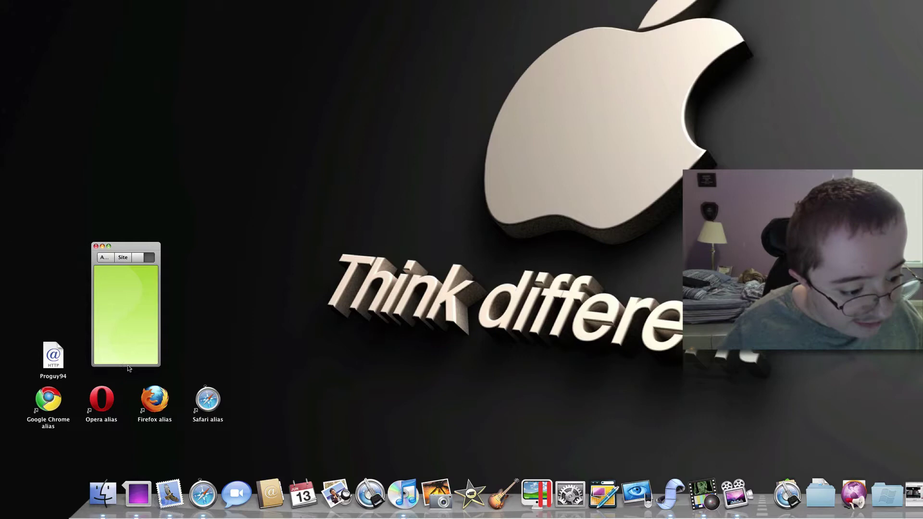
Step: Widen the dock and add Safari, Firefox, Opera, Google Chrome and Proguy94 to the Web layer
drag(159, 324, 189, 325)
mouse_move(179, 248)
mouse_down()
mouse_move(149, 248)
mouse_move(185, 245)
mouse_up()
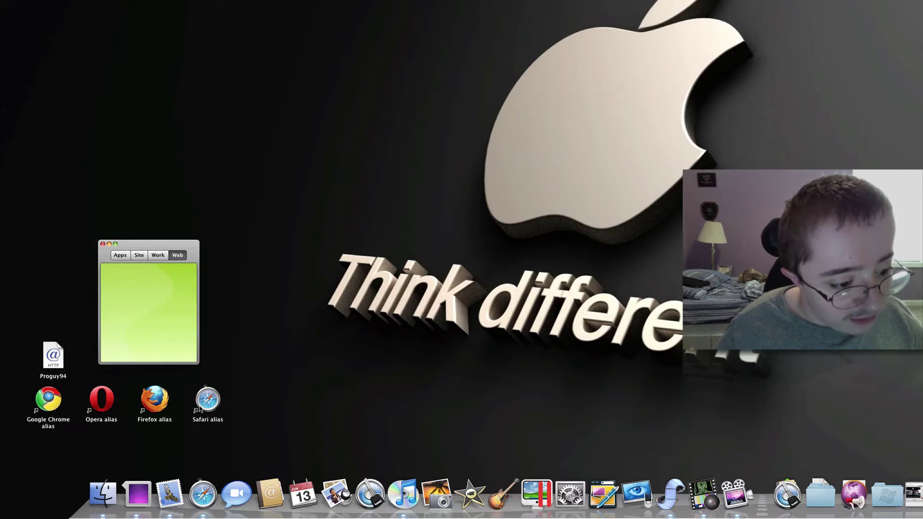
drag(201, 408, 110, 286)
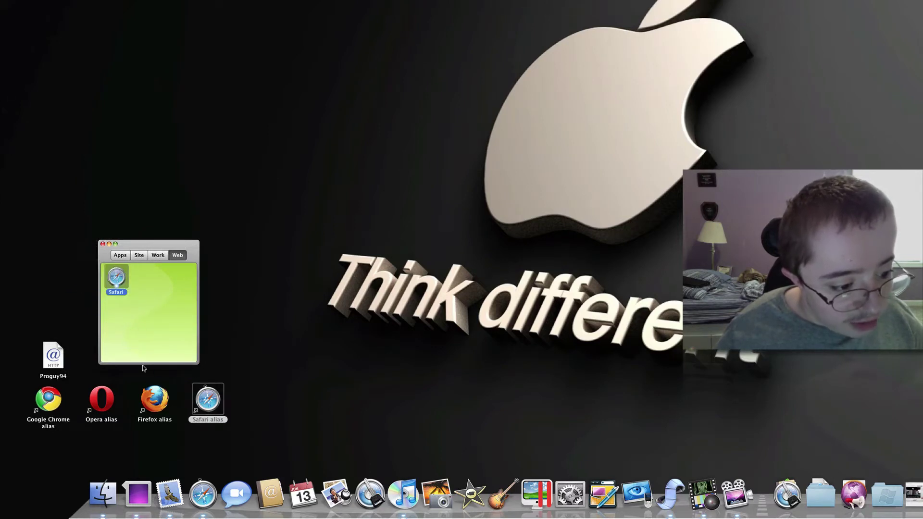
drag(154, 401, 148, 278)
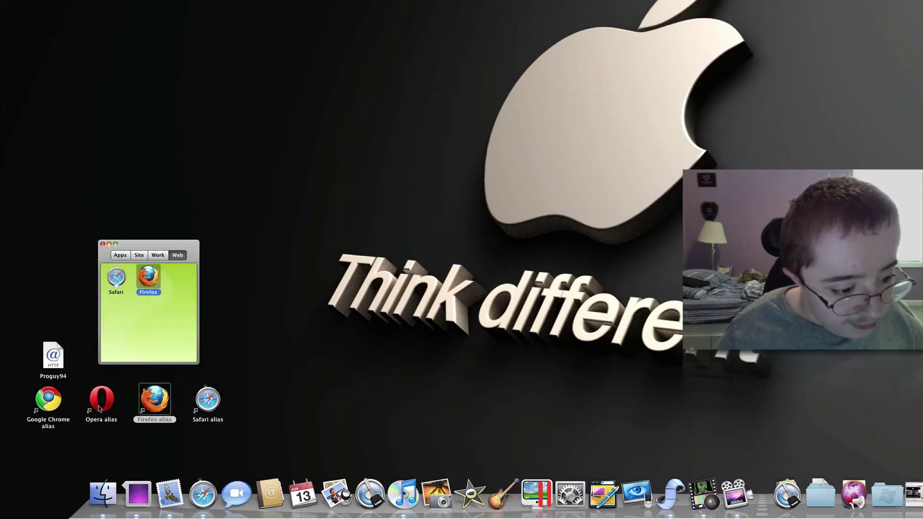
drag(98, 409, 181, 278)
drag(61, 392, 110, 306)
drag(55, 359, 144, 320)
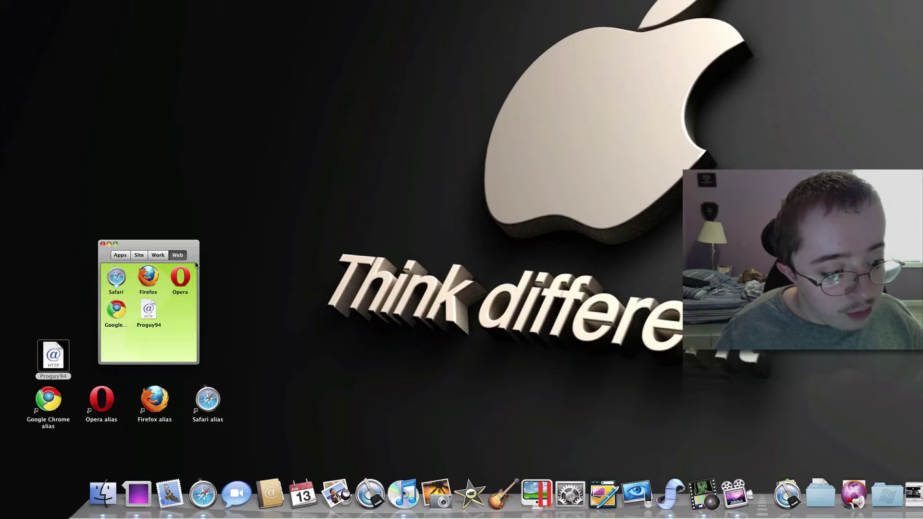
click(127, 311)
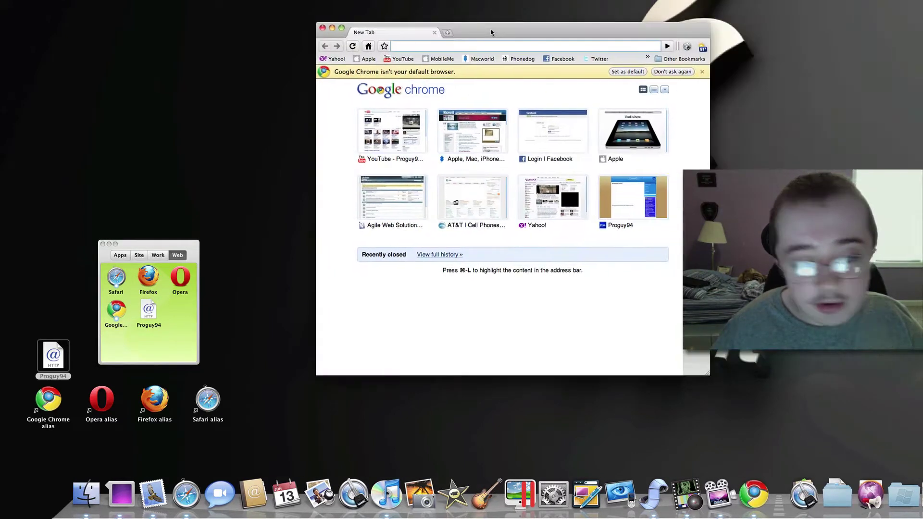
key(super+q)
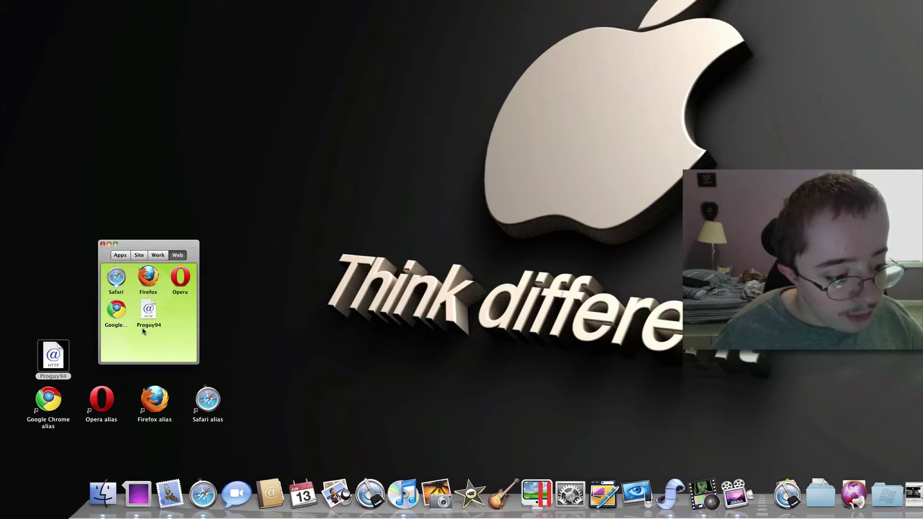
click(149, 312)
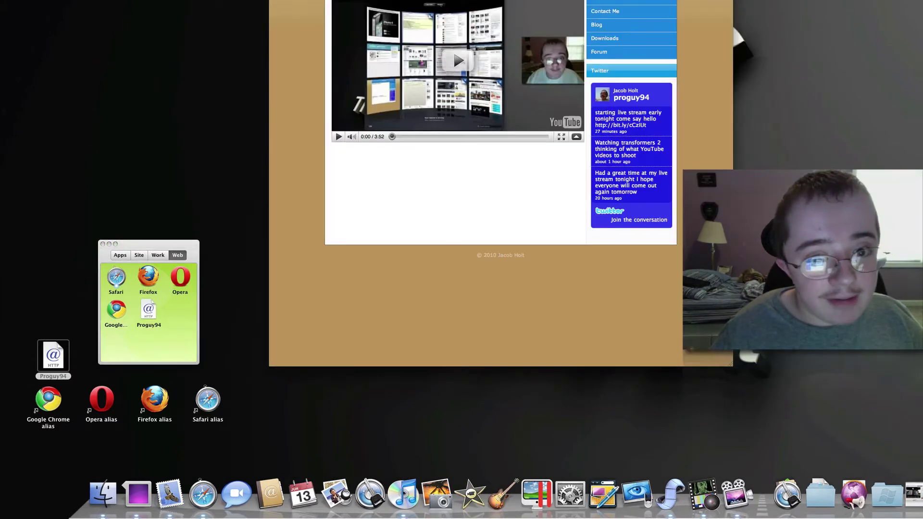
key(super+q)
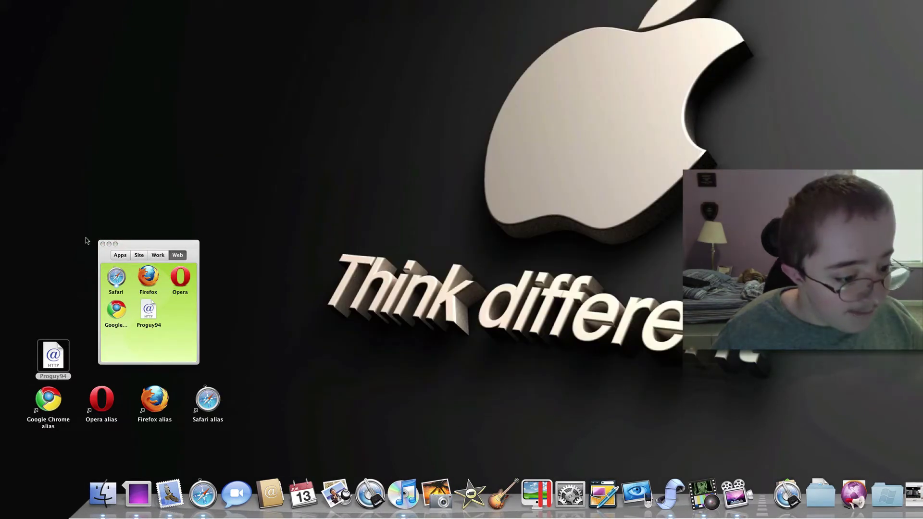
click(139, 352)
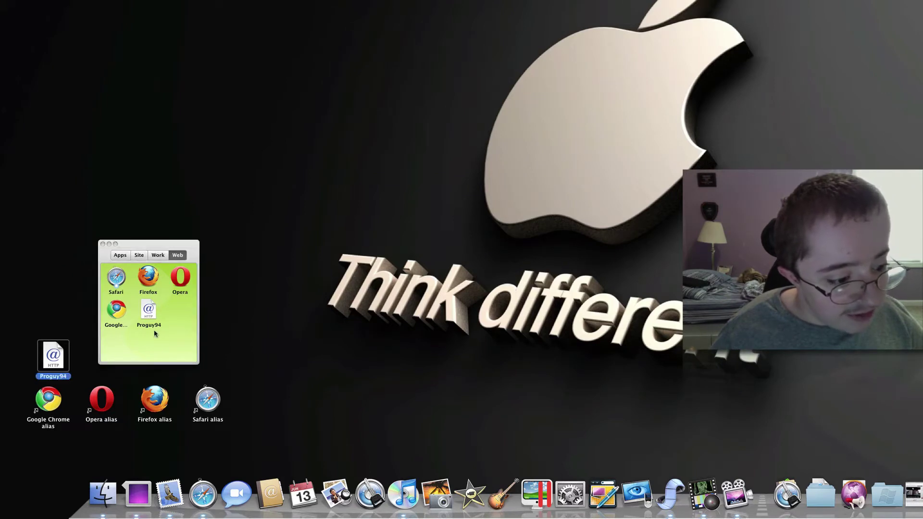
Step: In the Web layer's options, try blue, Sky and Tin, then set the colour to Green
right_click(157, 334)
click(194, 457)
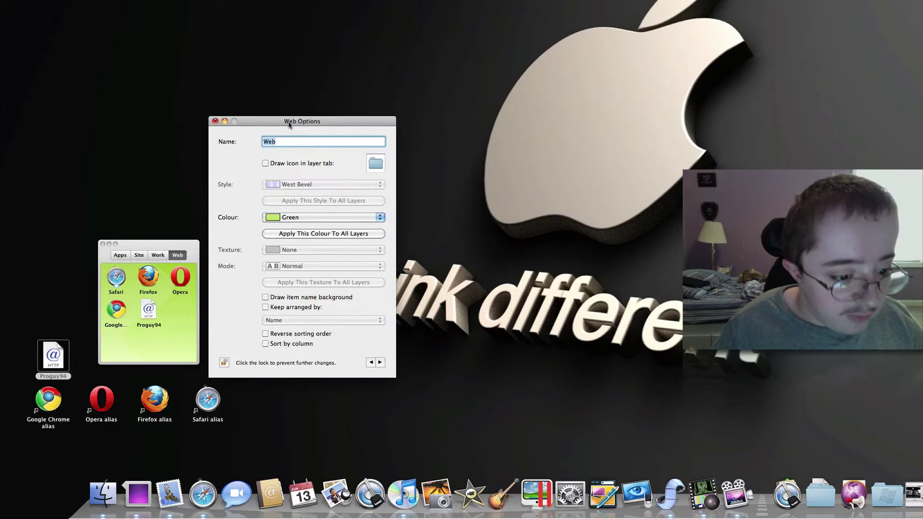
click(315, 218)
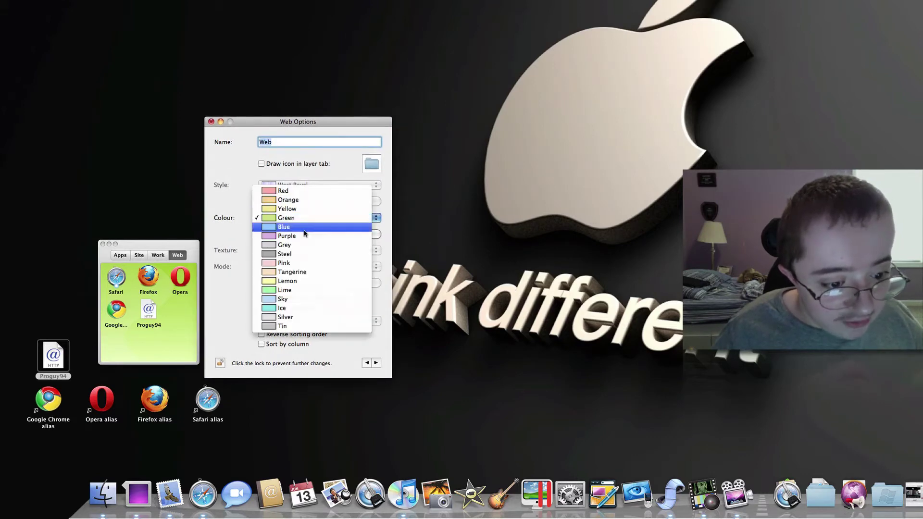
click(304, 231)
click(304, 218)
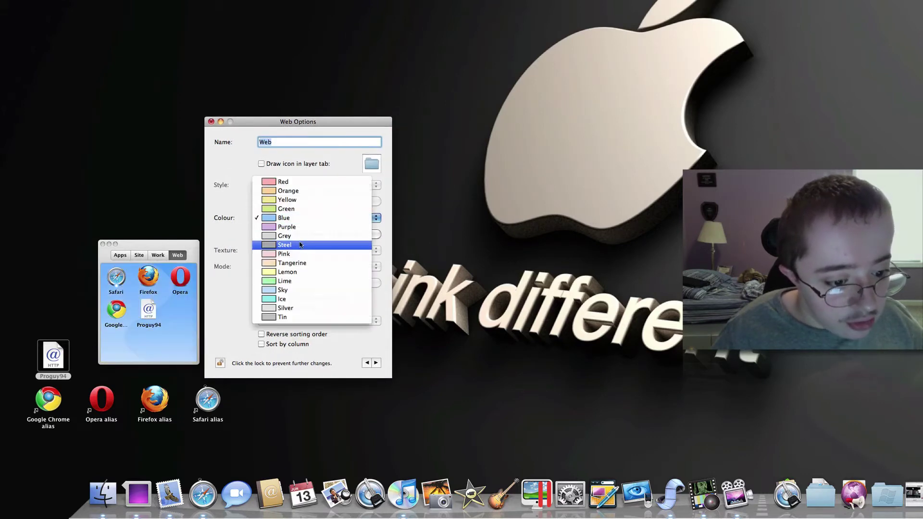
click(300, 246)
click(296, 223)
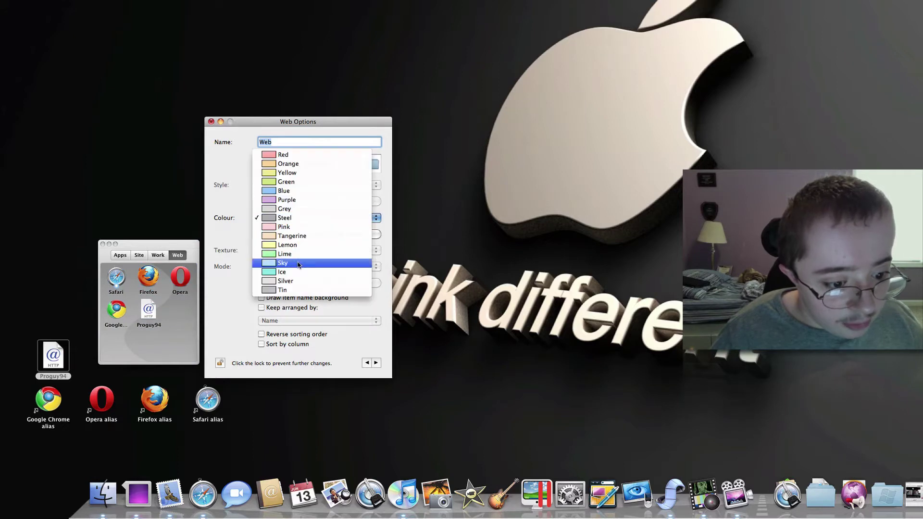
click(298, 262)
click(296, 223)
click(298, 247)
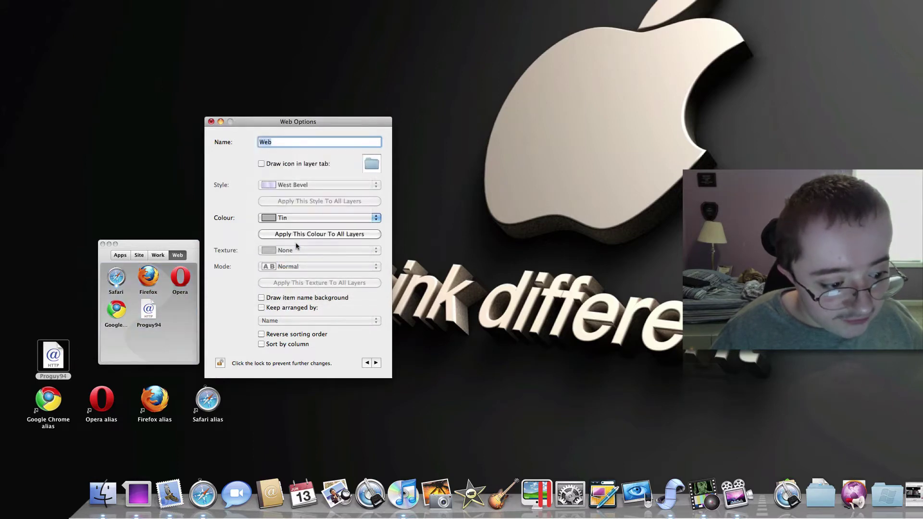
click(297, 222)
click(309, 111)
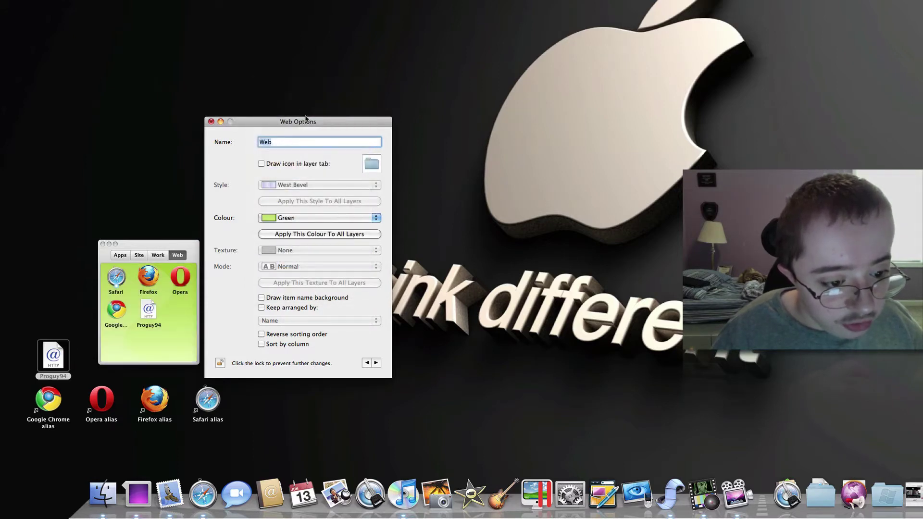
Step: Sort the items alphabetically with Keep arranged by Name, leave other options off, and close
click(260, 164)
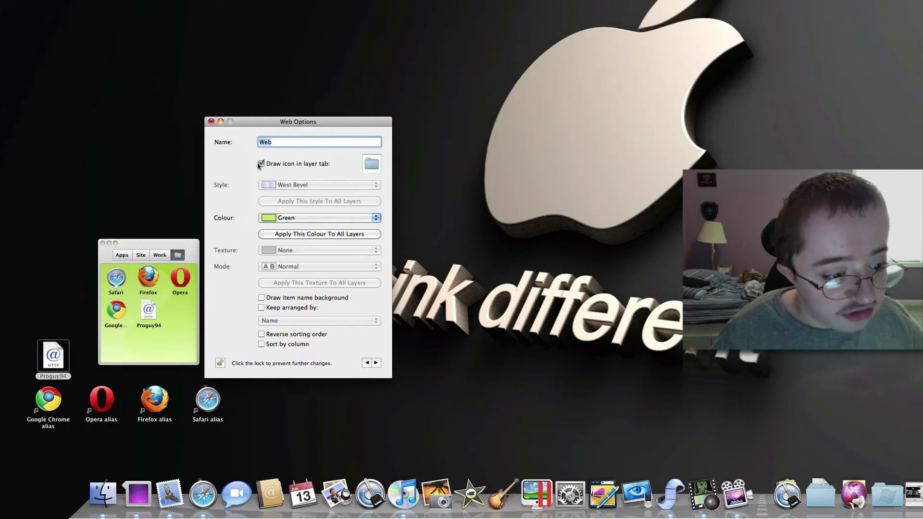
click(261, 164)
click(370, 164)
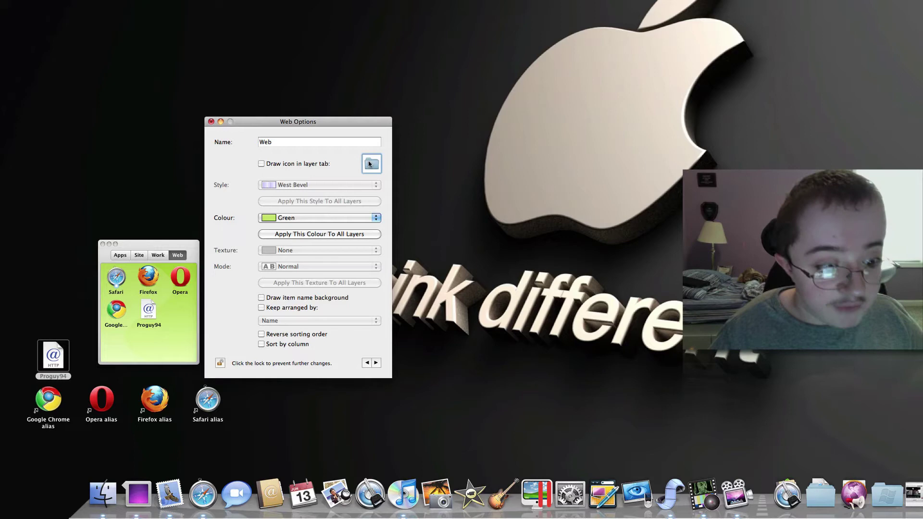
click(262, 301)
click(263, 301)
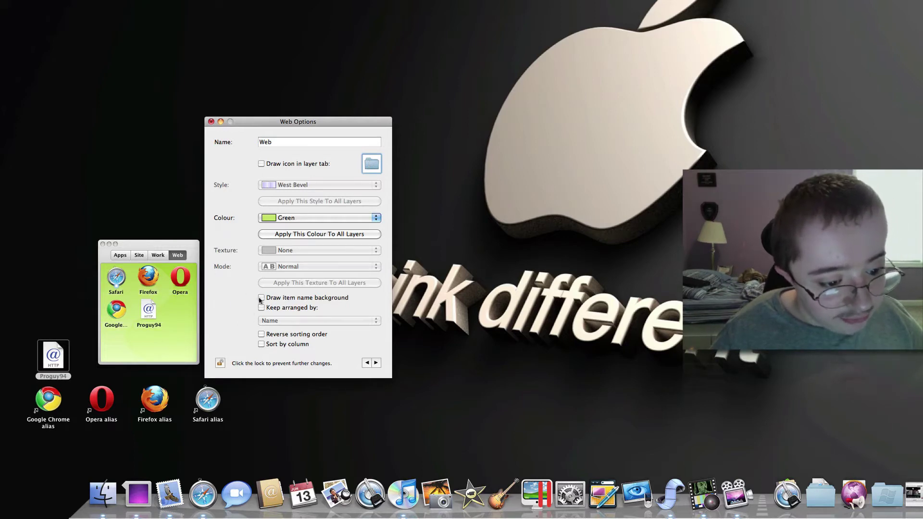
click(261, 298)
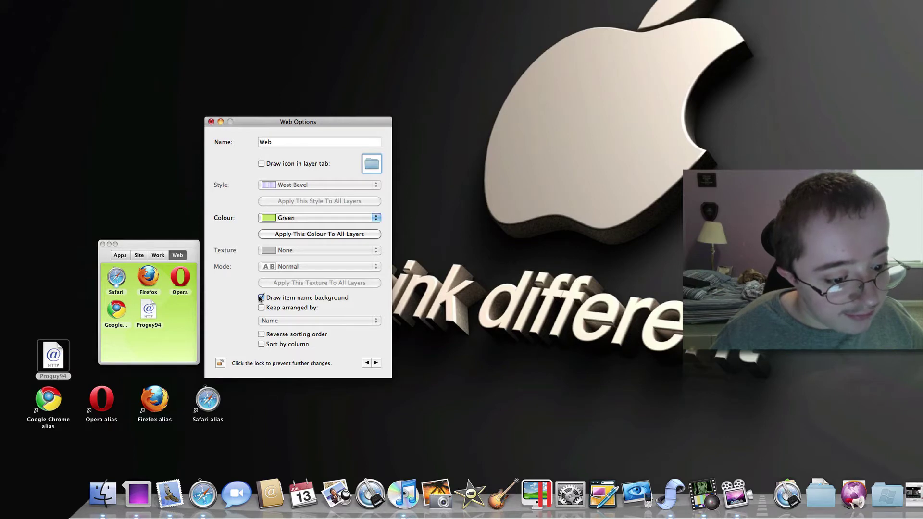
click(261, 298)
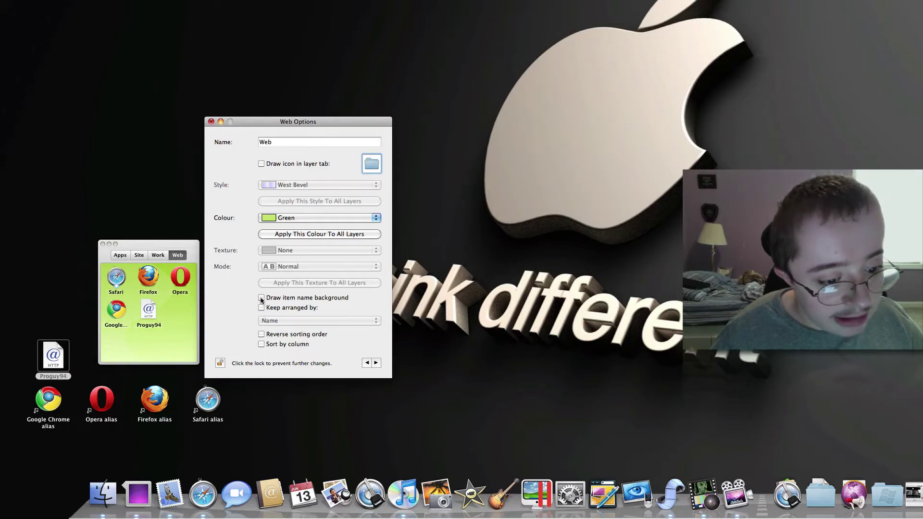
click(262, 308)
click(262, 307)
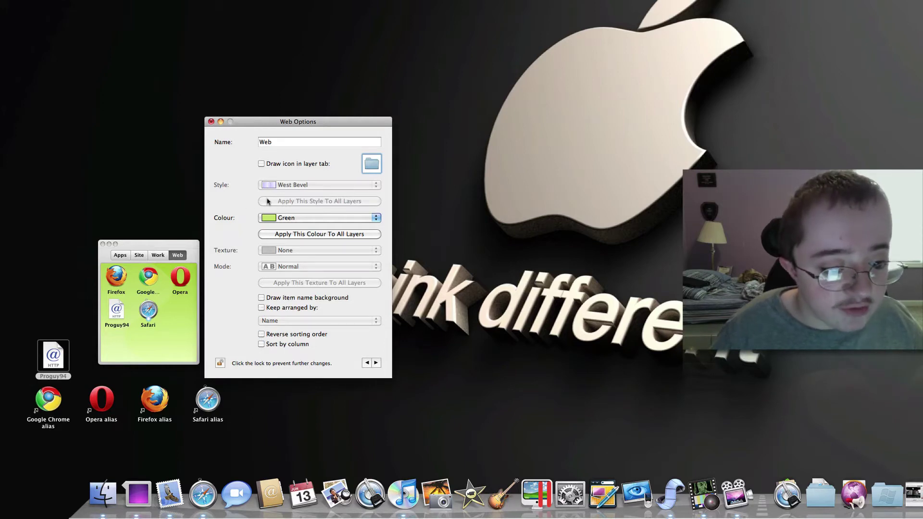
click(211, 122)
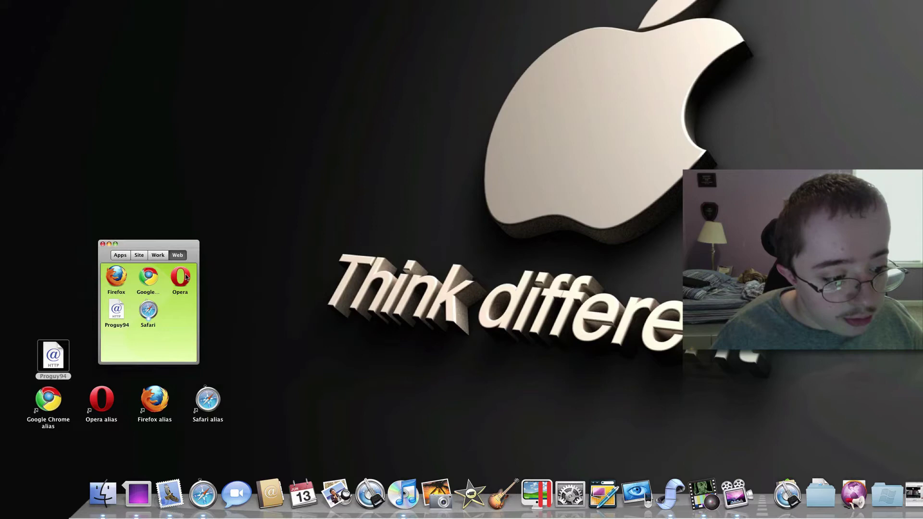
Step: Open Dock Options, move its window to the screen centre and show General settings
right_click(178, 292)
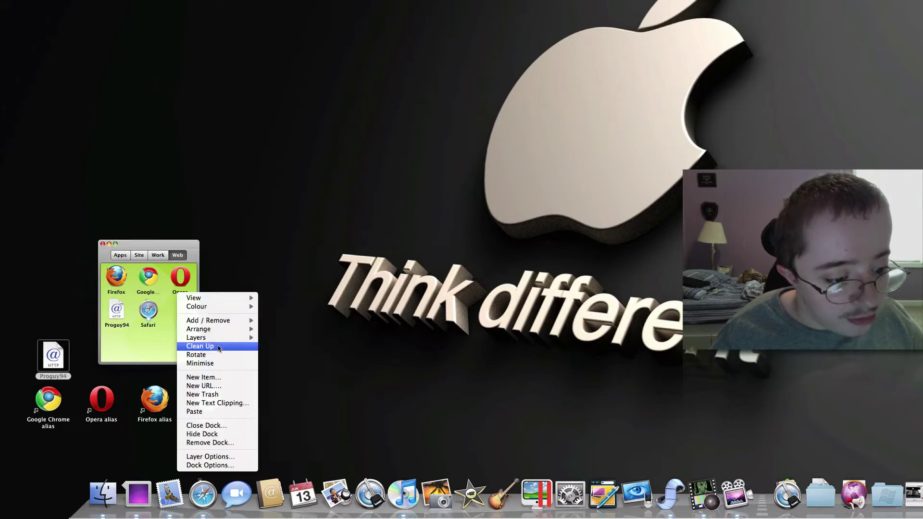
click(218, 465)
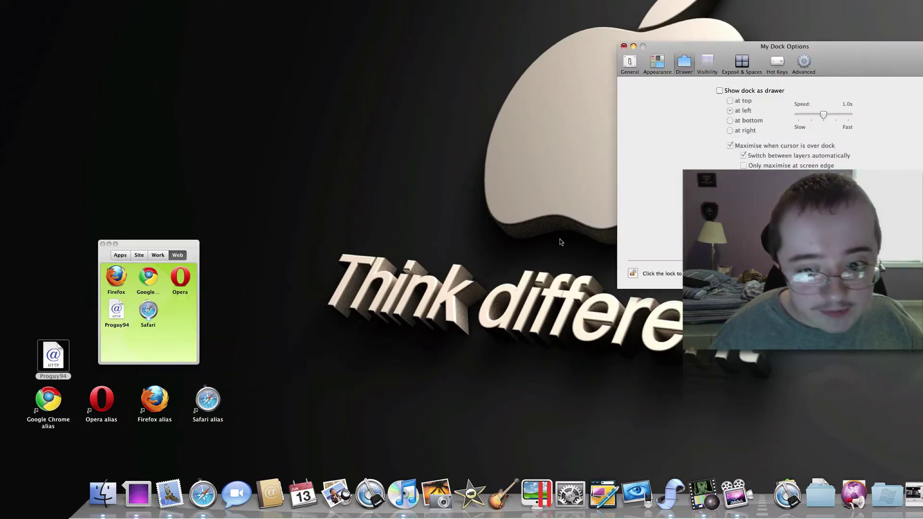
drag(882, 55, 466, 146)
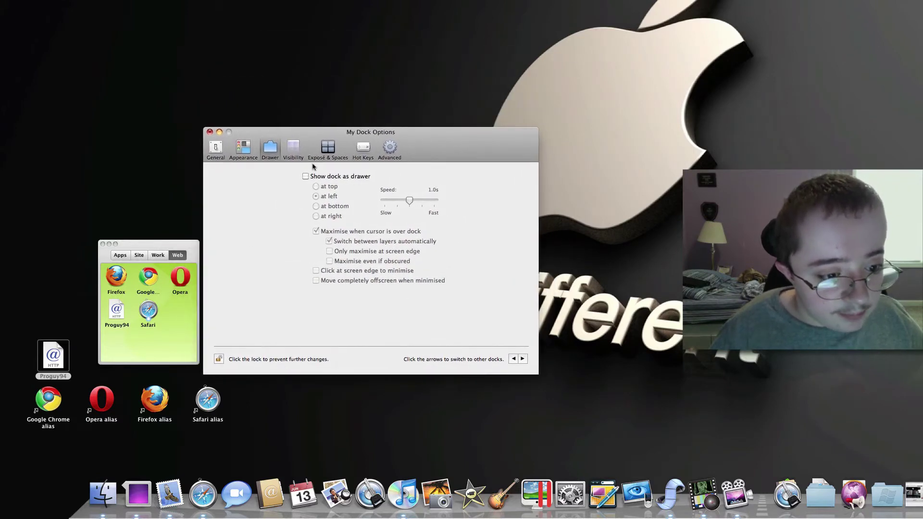
click(217, 148)
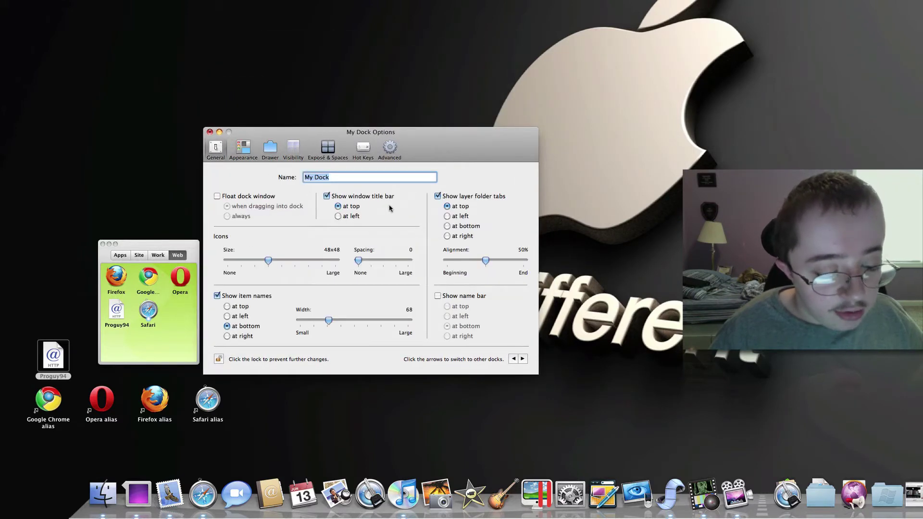
Step: Preview icon size, spacing and label positions, keep 48x48 icons with labels below, then show Drawer settings
click(331, 178)
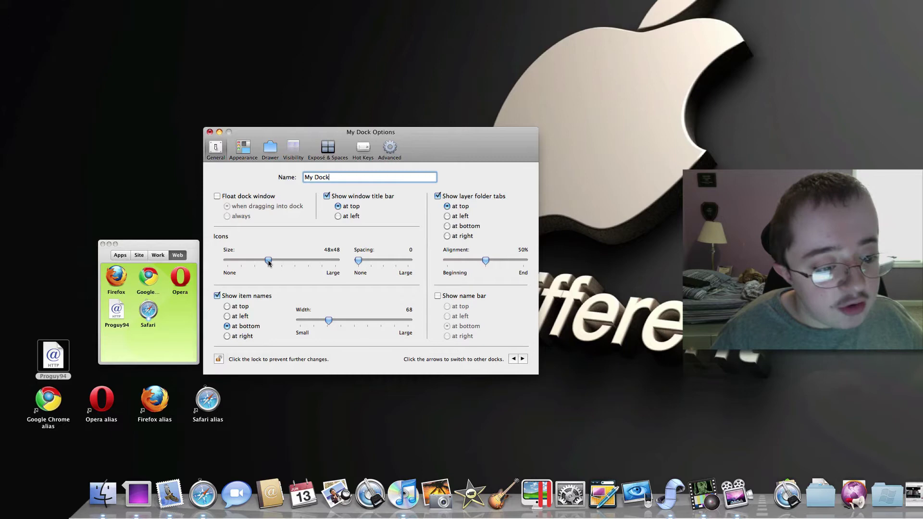
mouse_move(268, 263)
mouse_down()
mouse_move(324, 264)
mouse_move(240, 260)
mouse_move(268, 262)
mouse_up()
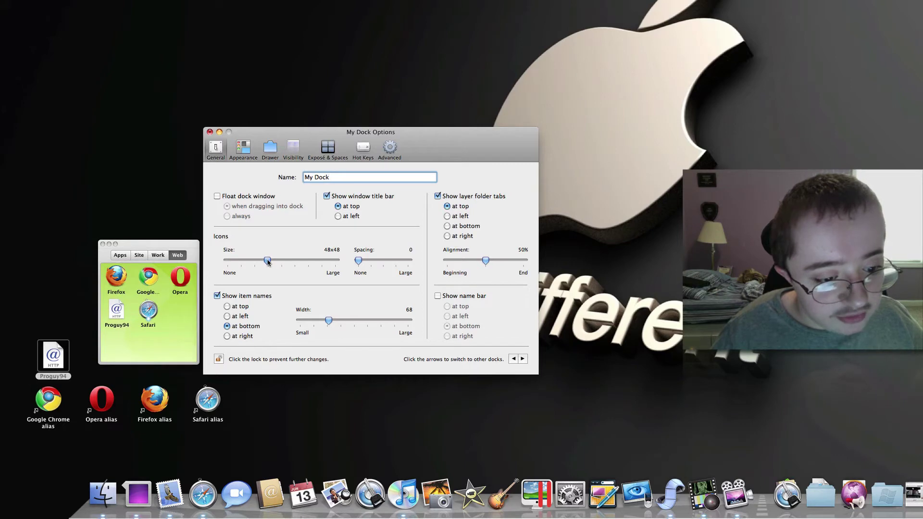
mouse_move(359, 261)
mouse_down()
mouse_move(396, 261)
mouse_move(347, 262)
mouse_up()
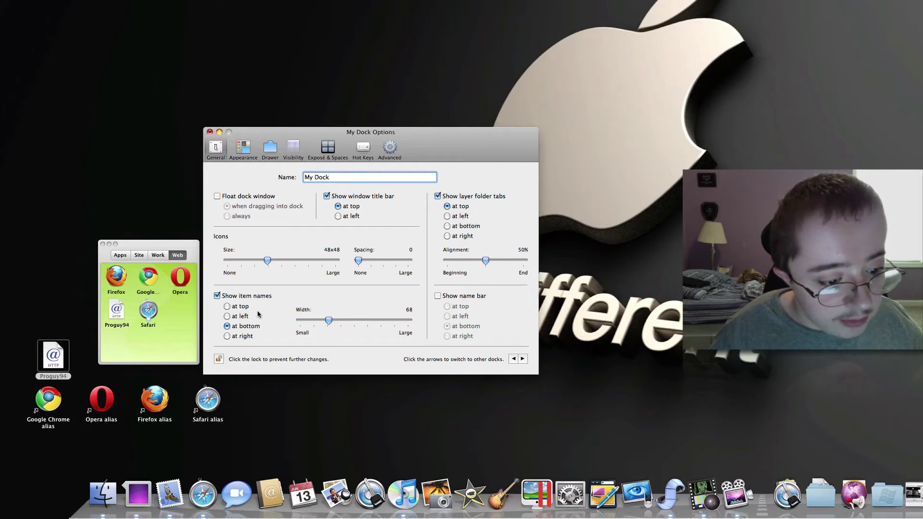
click(227, 316)
click(227, 326)
click(227, 336)
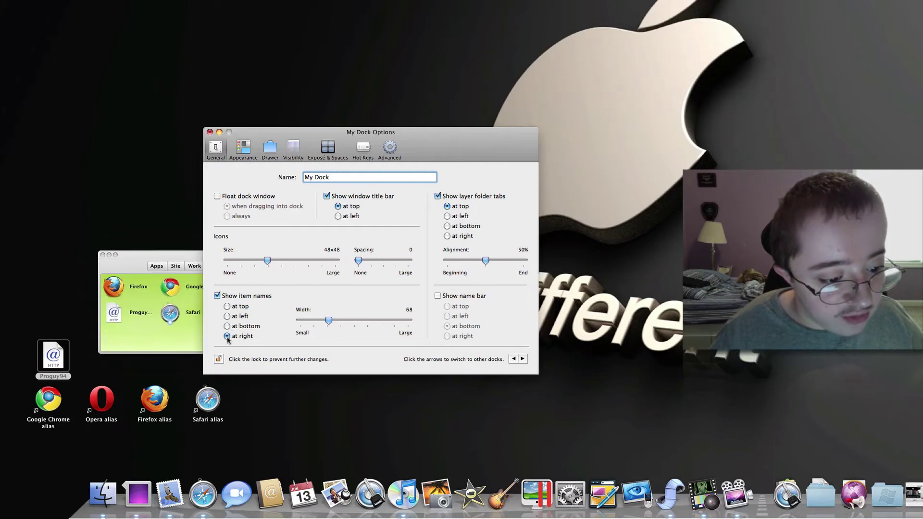
click(227, 307)
click(227, 326)
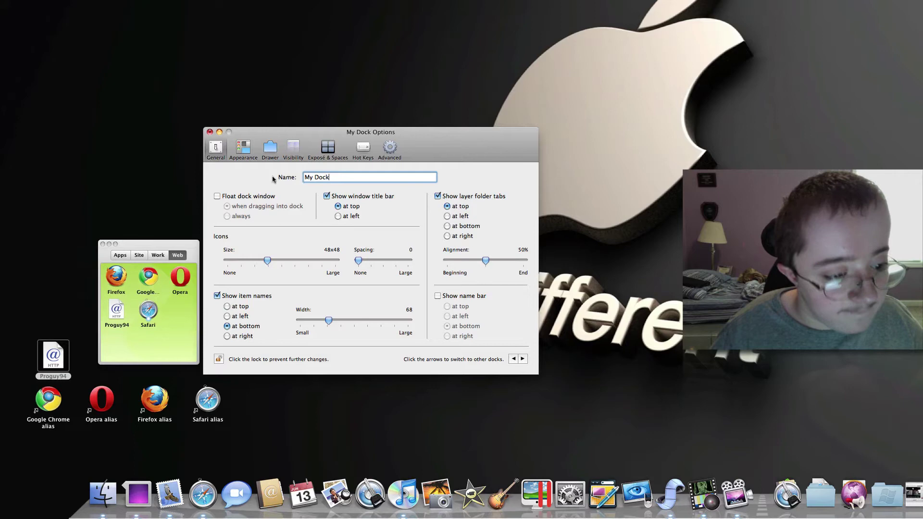
click(272, 151)
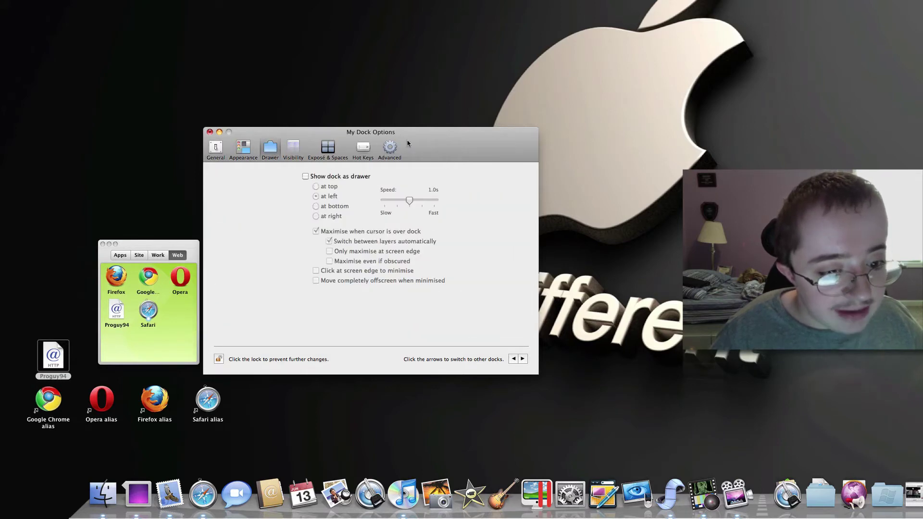
Step: Move the dock to the top-left and make it a drawer, first along the bottom, then the left edge
drag(158, 254, 63, 209)
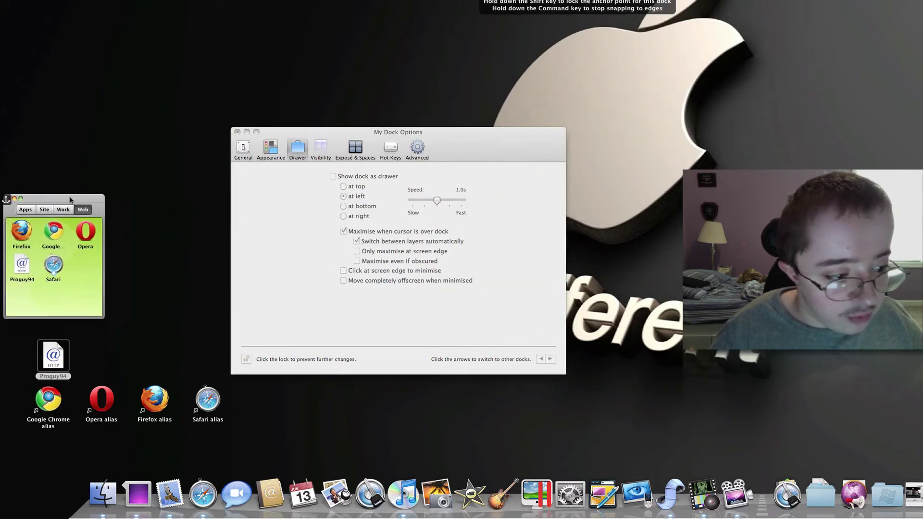
click(331, 179)
click(334, 177)
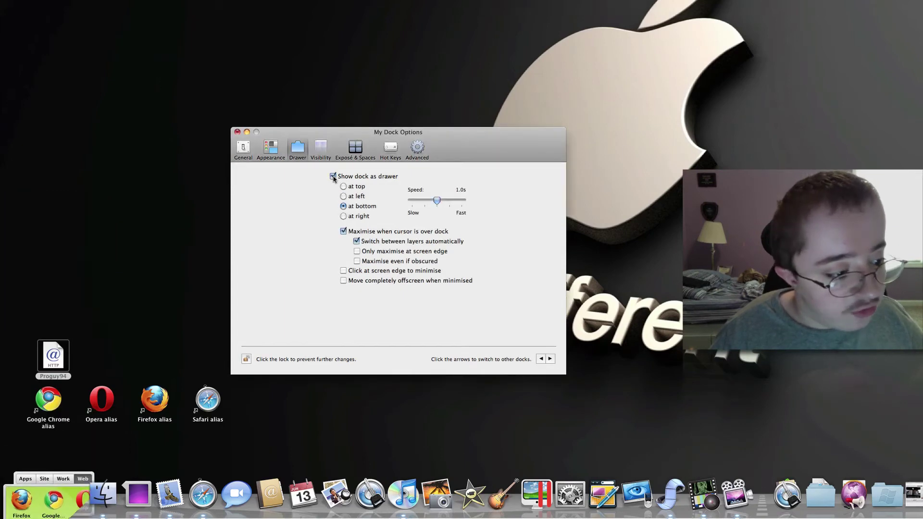
click(344, 197)
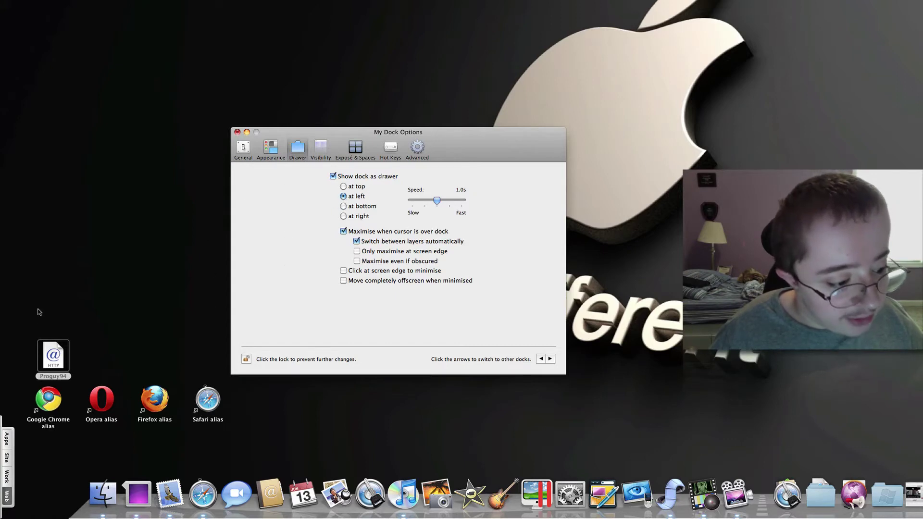
Step: Move the five desktop alias icons to the top-left, then set the drawer to 'at top'
drag(40, 312, 231, 441)
drag(207, 399, 196, 63)
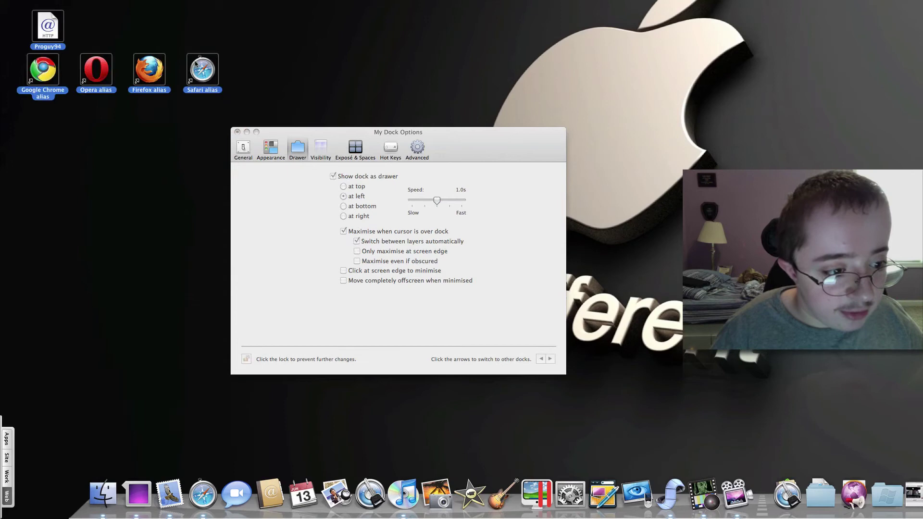
click(82, 331)
mouse_move(1, 459)
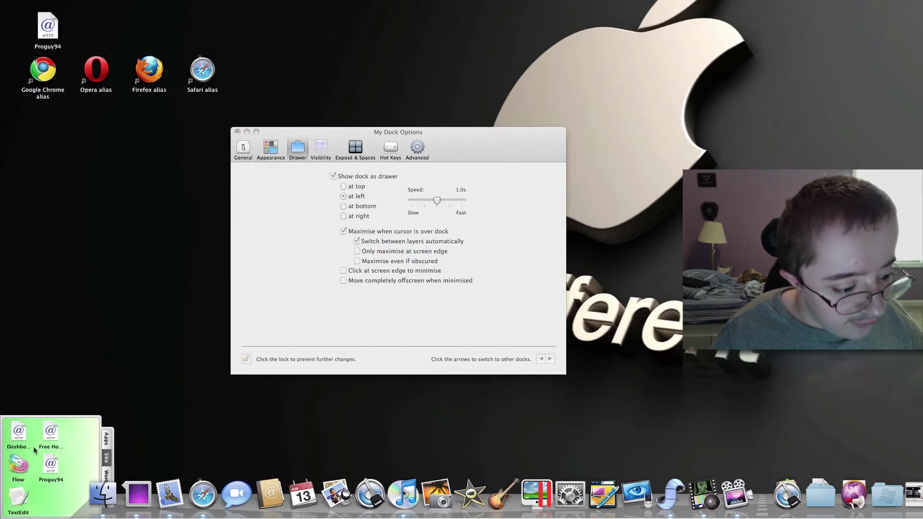
mouse_move(106, 438)
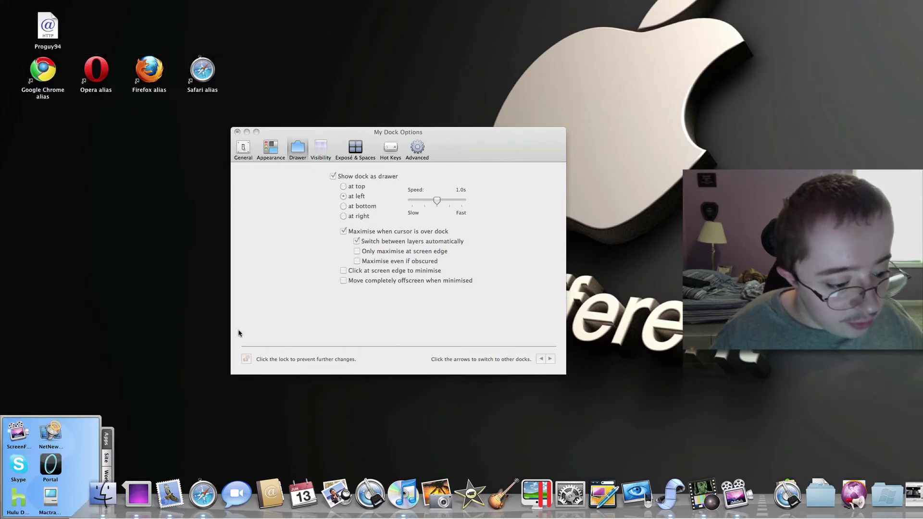
click(293, 269)
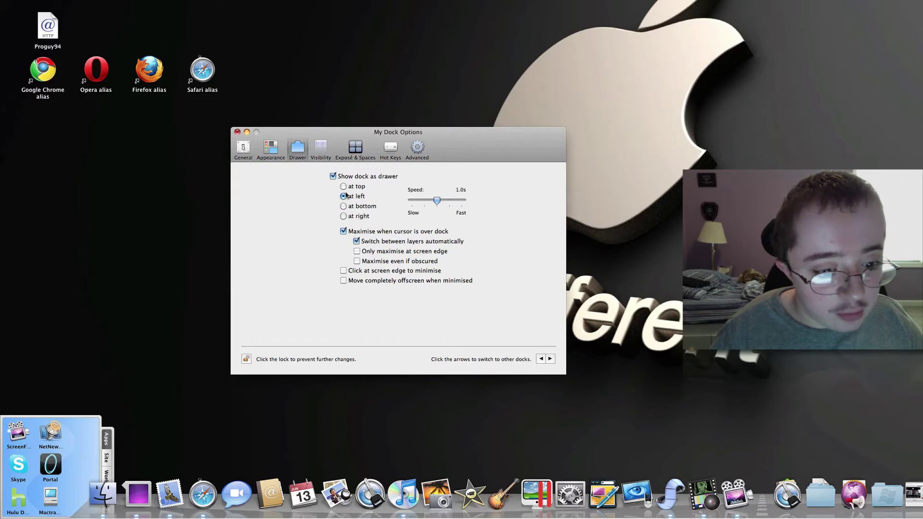
click(343, 187)
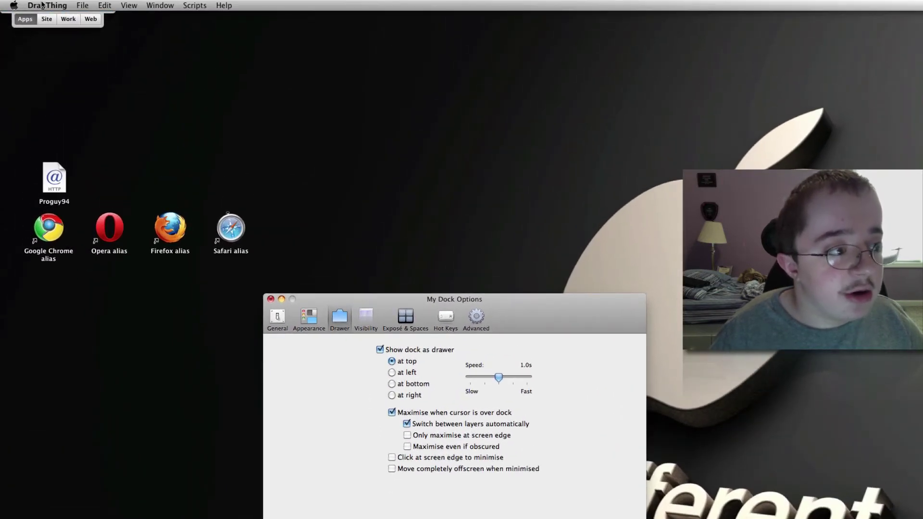
Step: Slide open the top drawer, open Proguy94 in Safari from the Web layer, then hide Safari
click(29, 24)
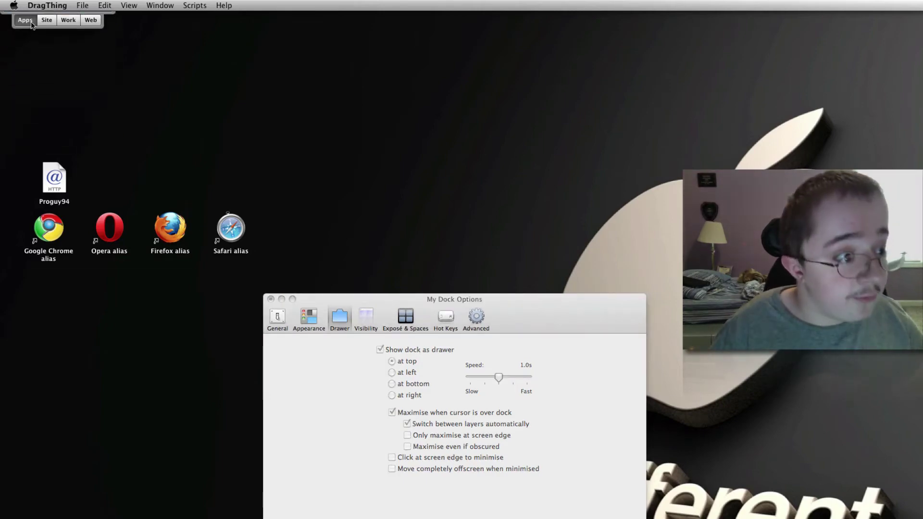
mouse_move(31, 38)
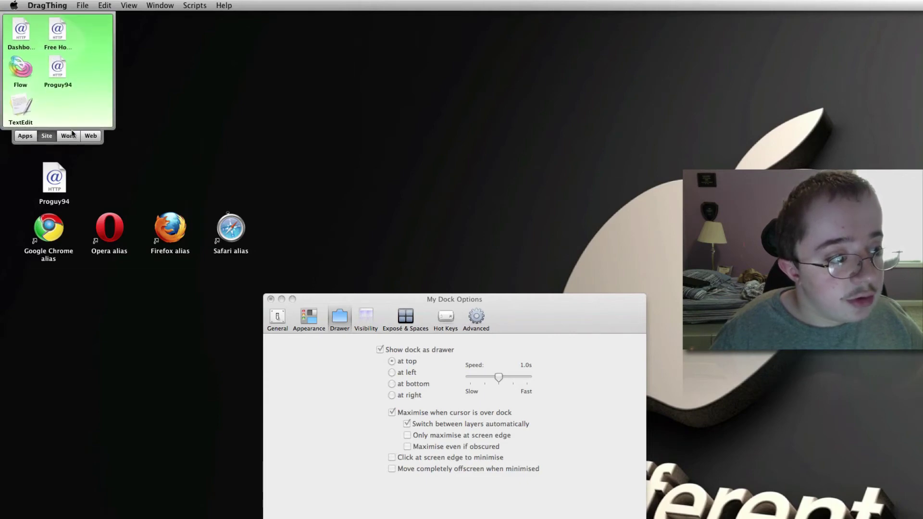
mouse_move(54, 139)
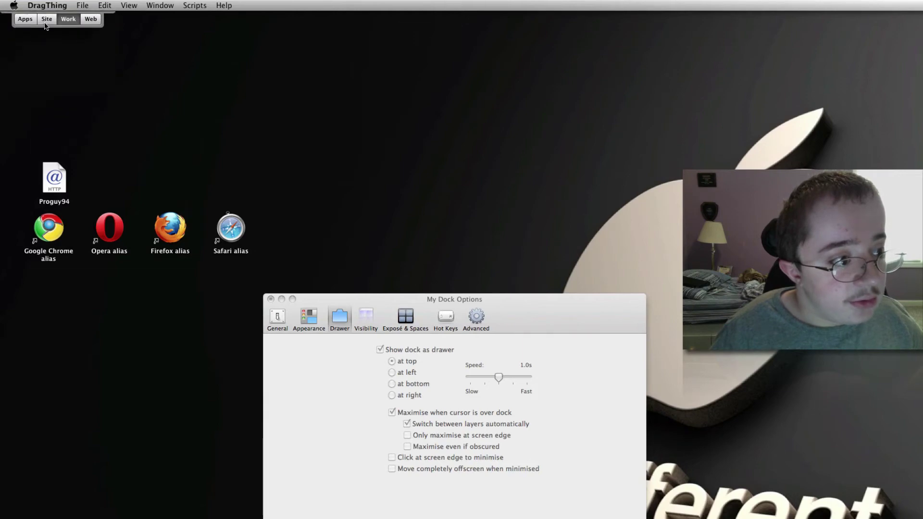
mouse_move(46, 23)
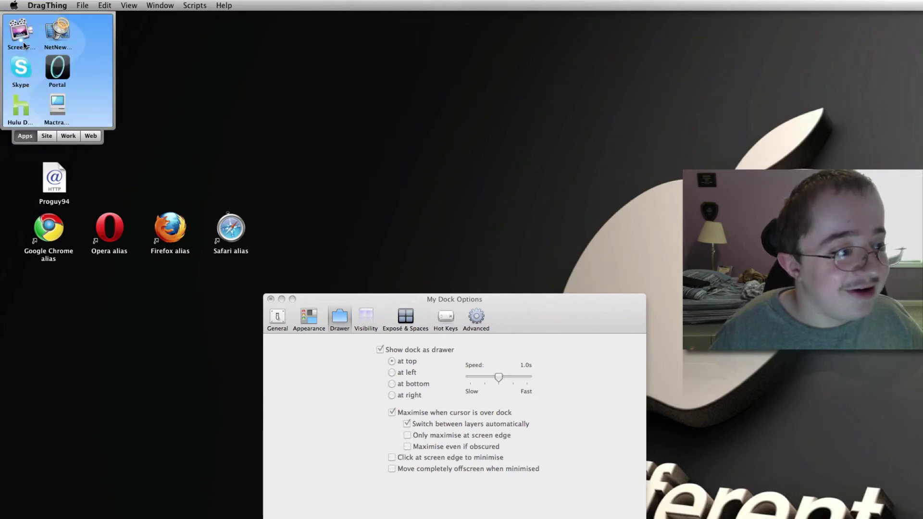
mouse_move(90, 136)
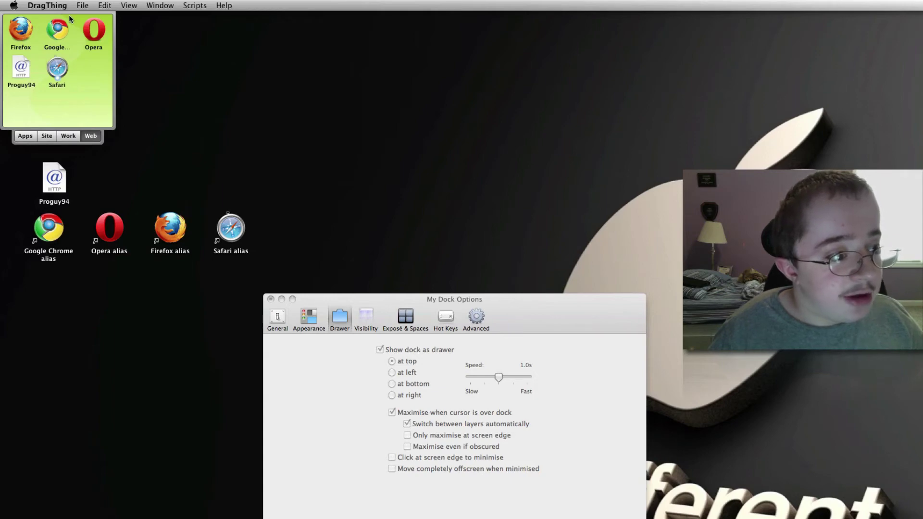
click(21, 70)
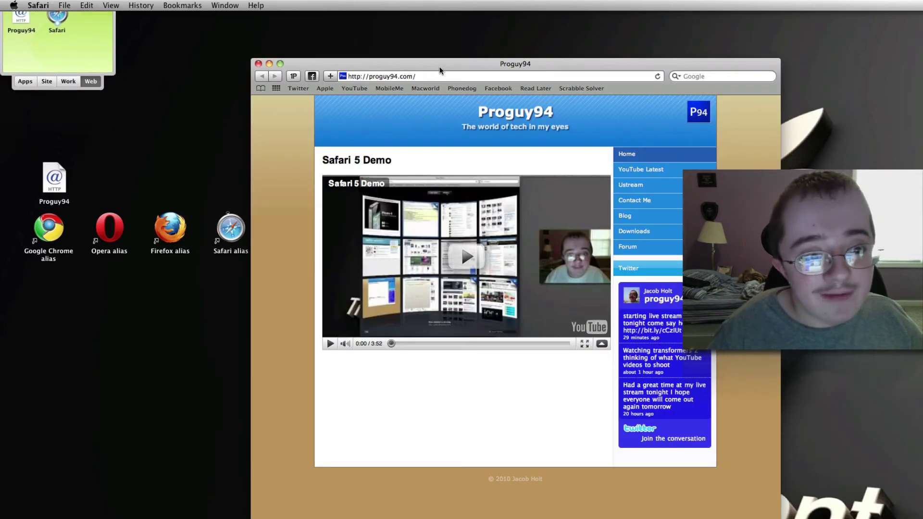
key(super+q)
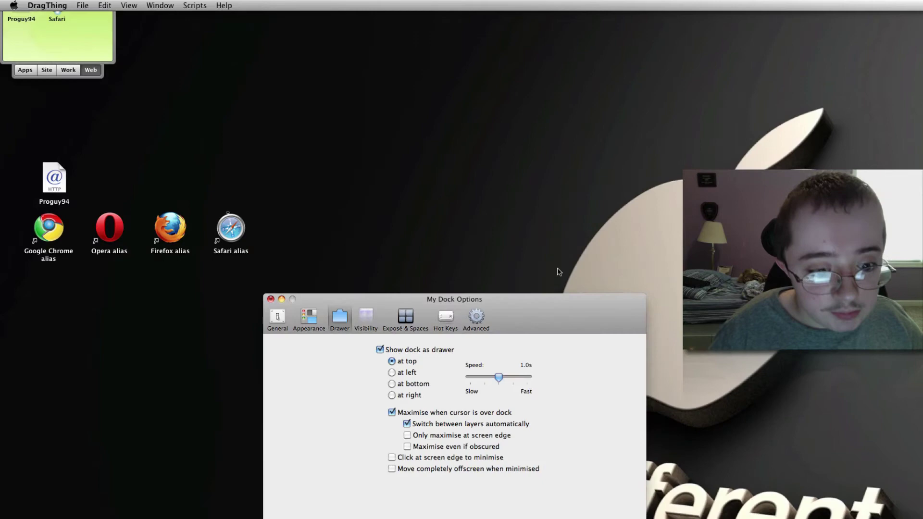
Step: Move Dock Options higher, view Visibility and Exposé & Spaces, and test Exposé with F9
drag(521, 313, 531, 250)
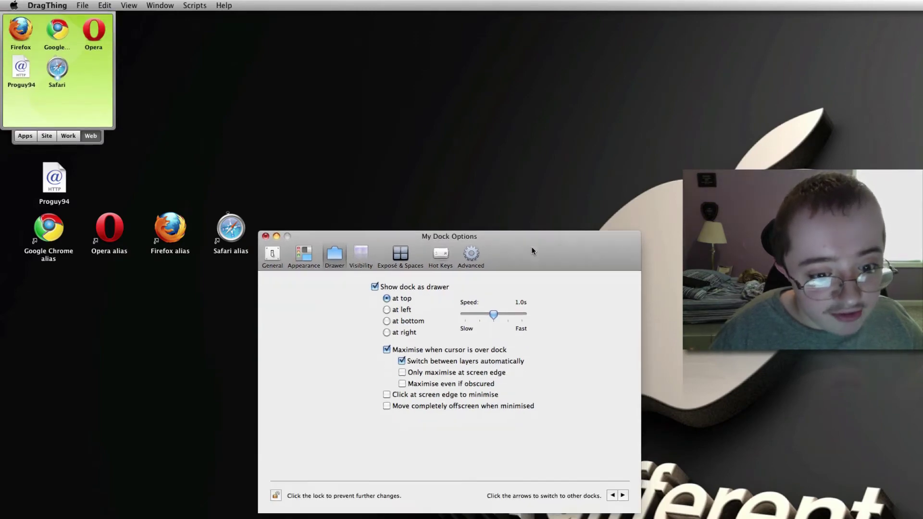
click(367, 265)
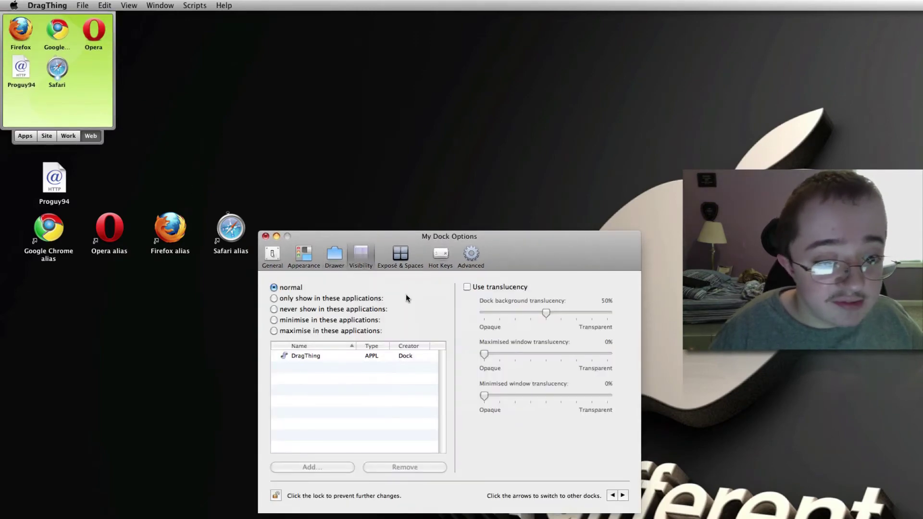
click(406, 254)
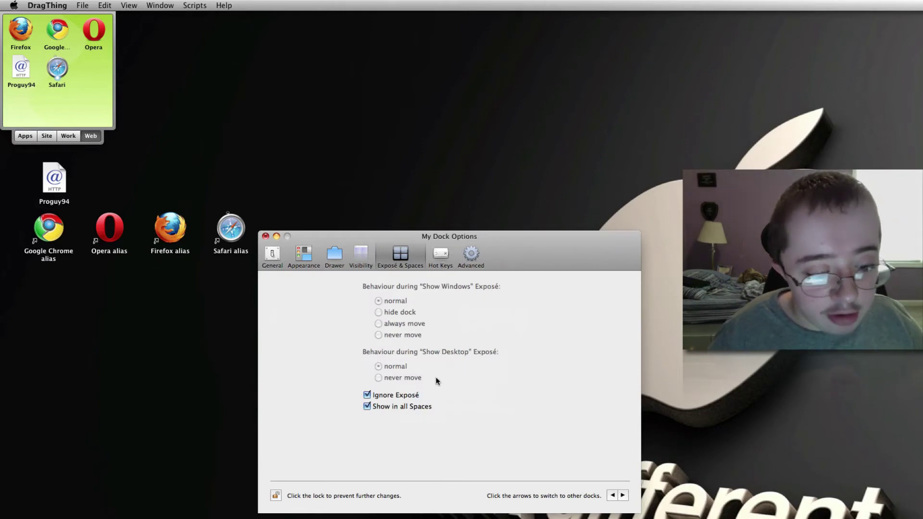
key(F9)
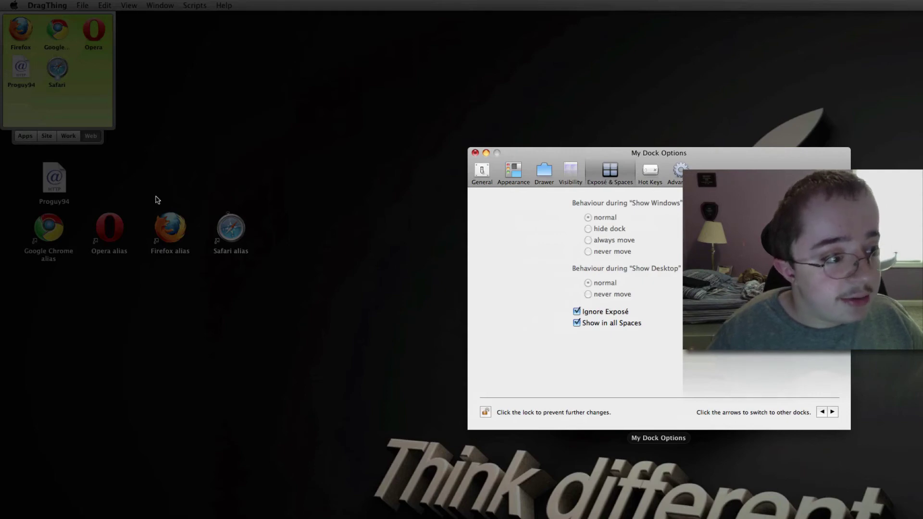
key(F9)
Step: Test the option+shift+D hot key on the Web dock, then return to Visibility settings
click(435, 262)
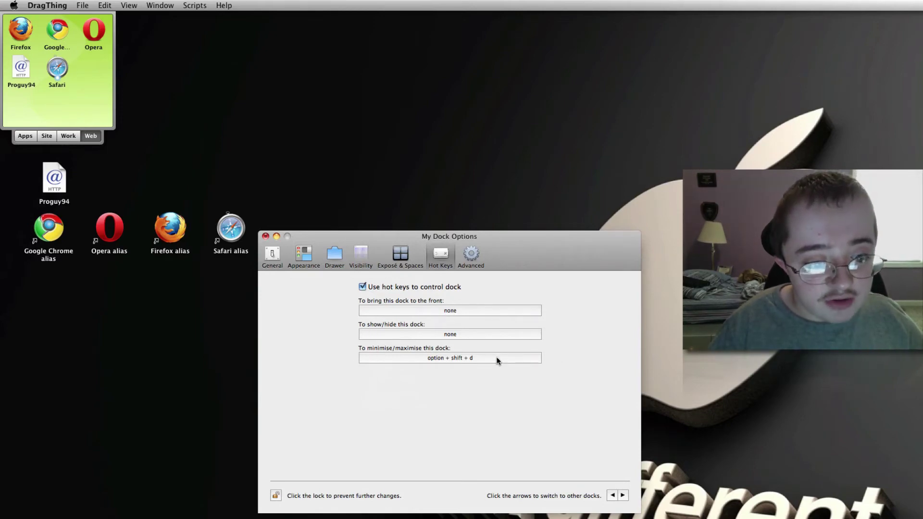
key(alt+shift+d)
key(alt+shift+d)
key(alt+shift+d)
key(alt+shift+d)
key(alt+shift+d)
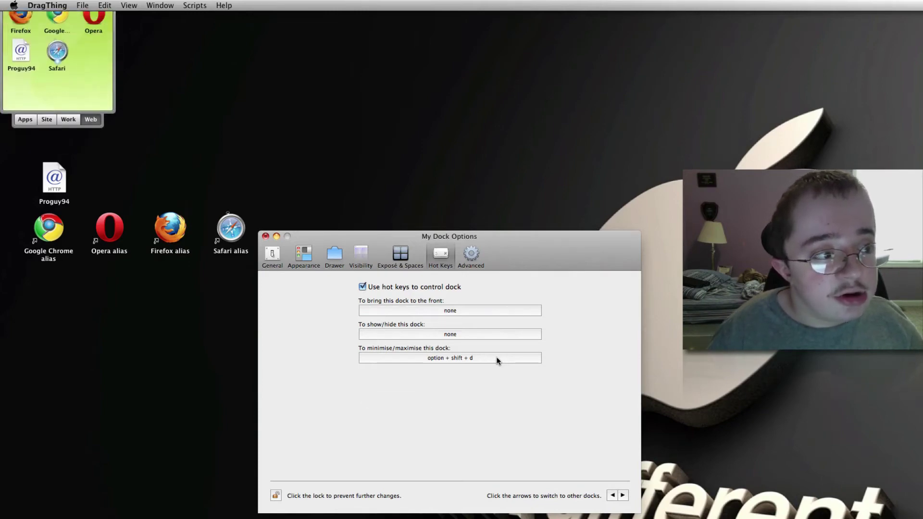
key(alt+shift+d)
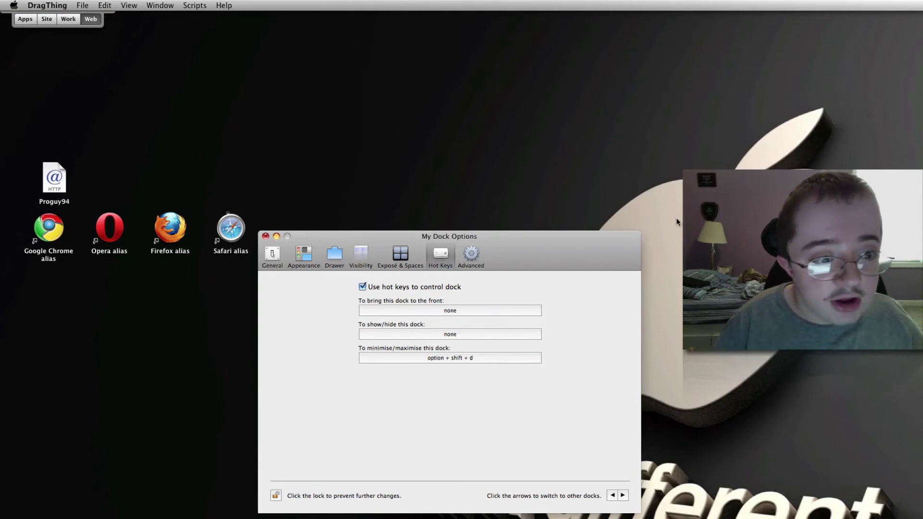
key(alt+shift+d)
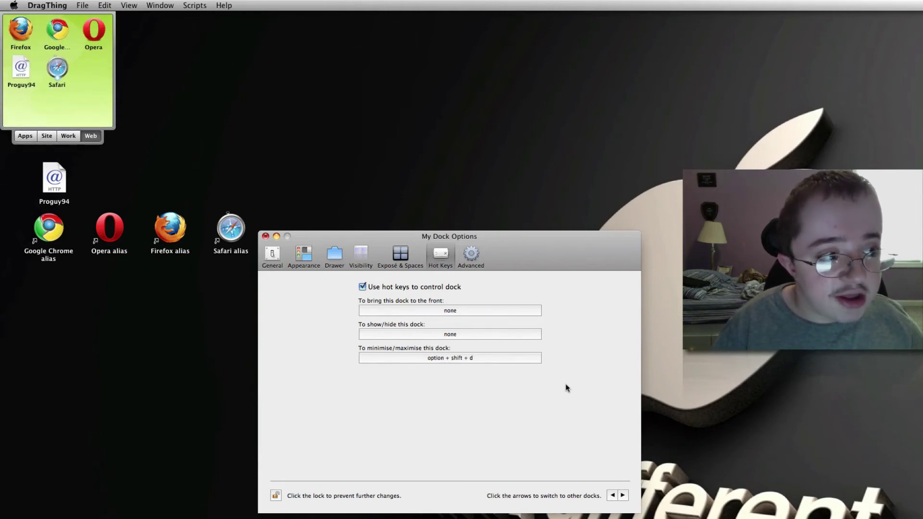
click(400, 262)
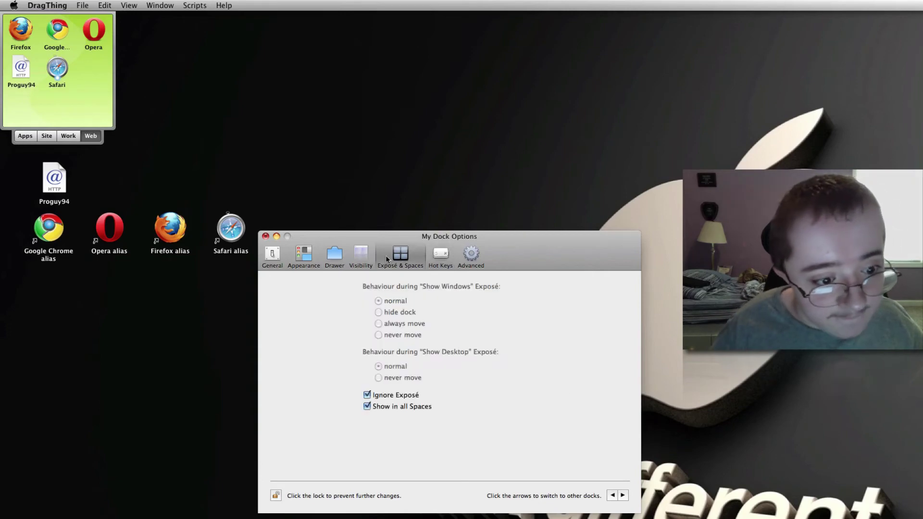
click(348, 259)
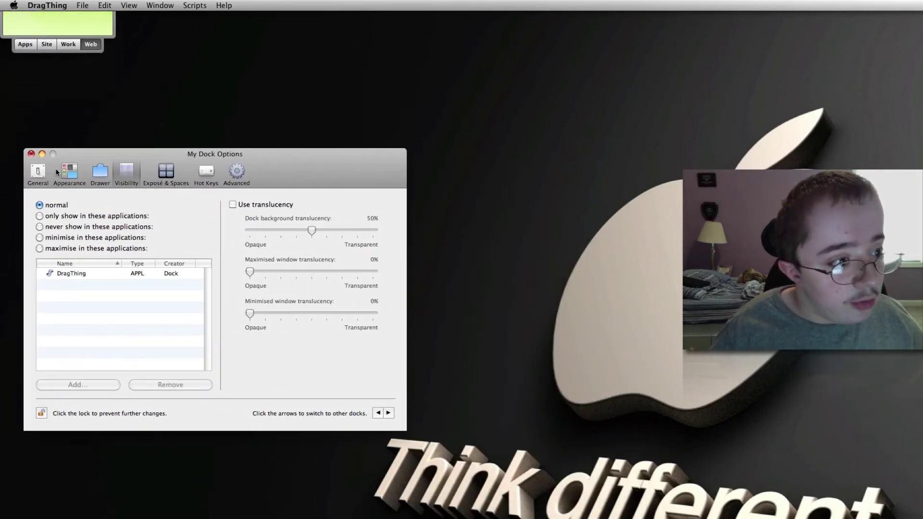
Step: Step through the dock options panes, ending on the Appearance settings
click(38, 172)
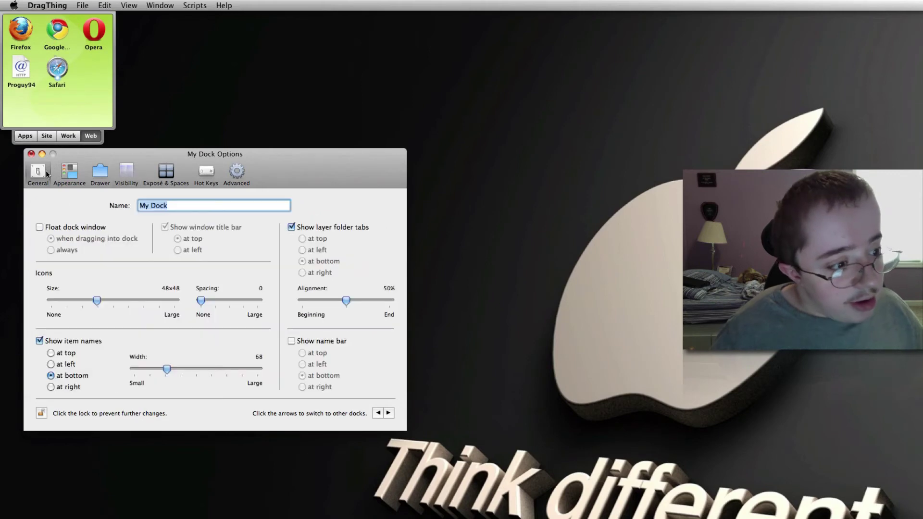
click(246, 169)
click(91, 172)
click(126, 172)
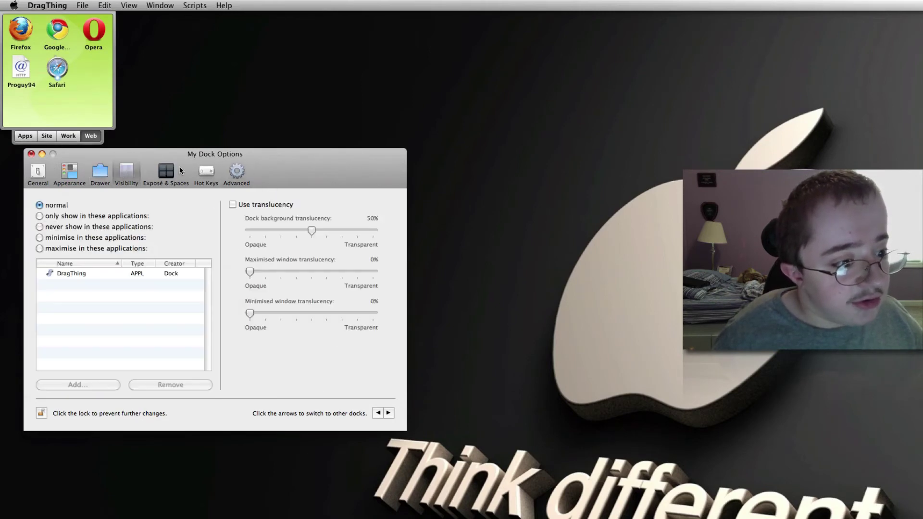
click(166, 172)
click(206, 171)
click(237, 172)
click(48, 173)
click(67, 172)
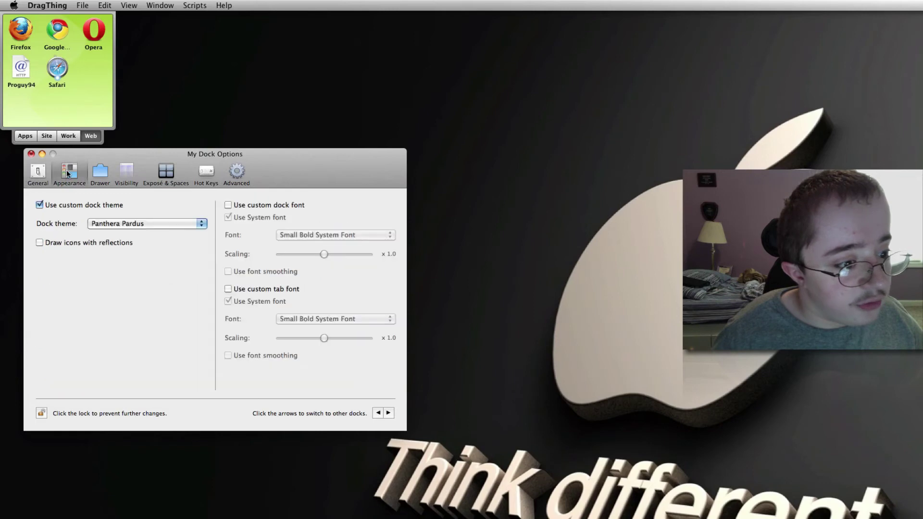
Step: Try the Panthera Lite dock theme, then switch to Little Boxes
click(126, 223)
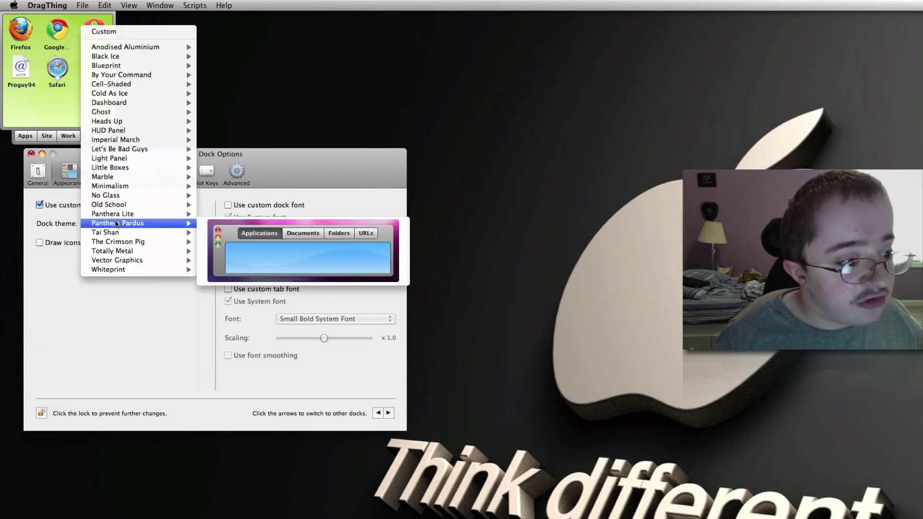
mouse_move(128, 216)
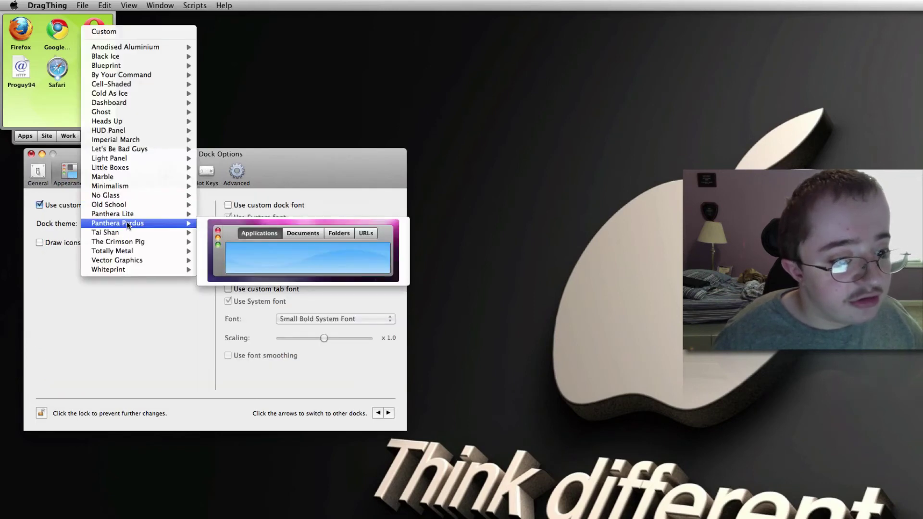
click(131, 215)
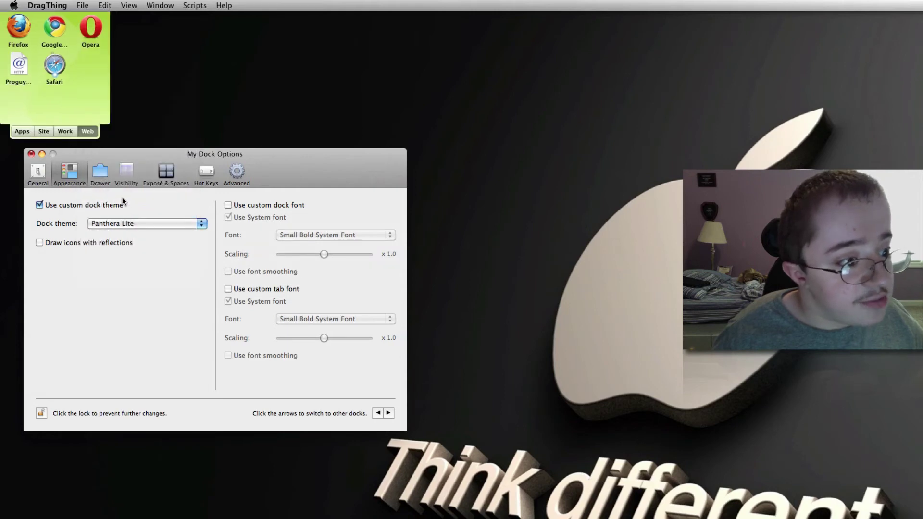
click(125, 226)
mouse_move(140, 169)
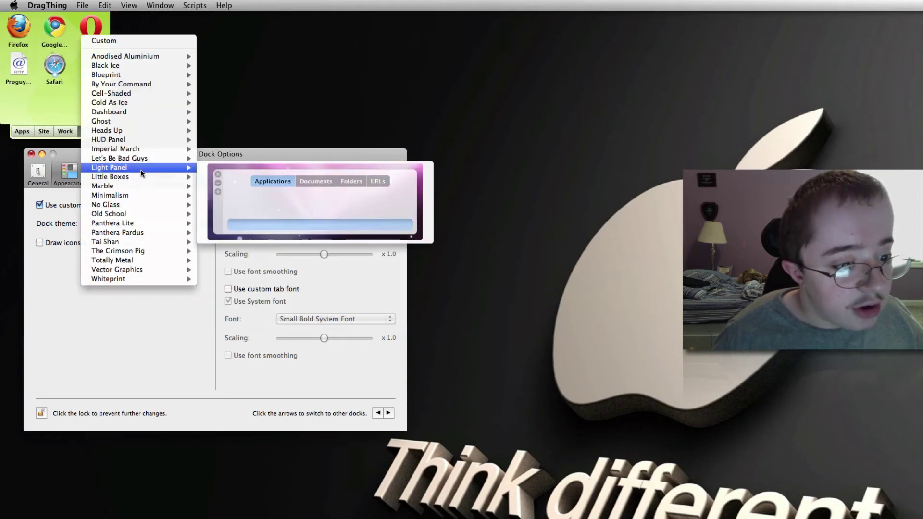
click(139, 178)
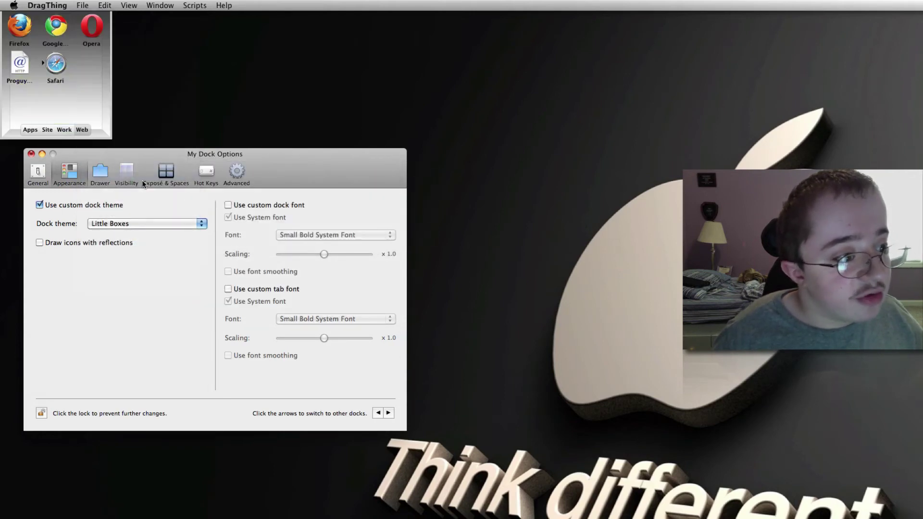
Step: Flip through the dock's Site, Apps, Work and Web layers
click(46, 130)
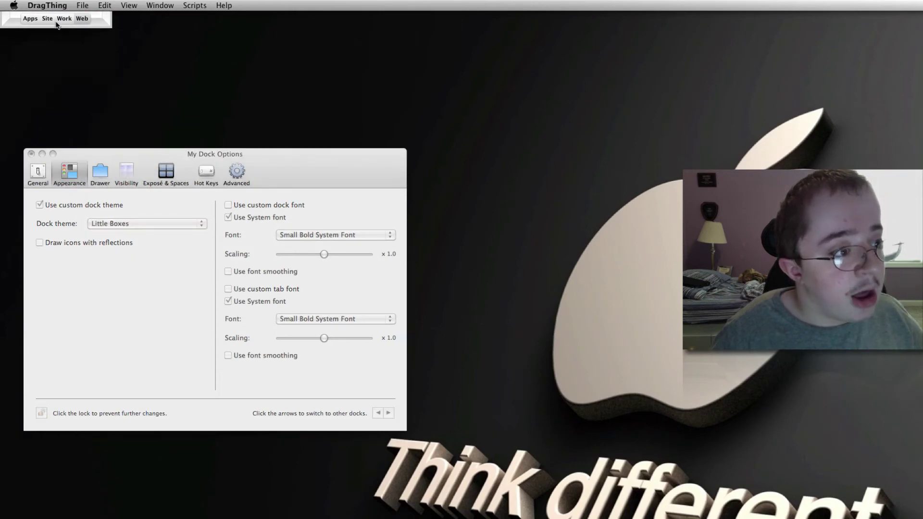
click(34, 131)
click(46, 131)
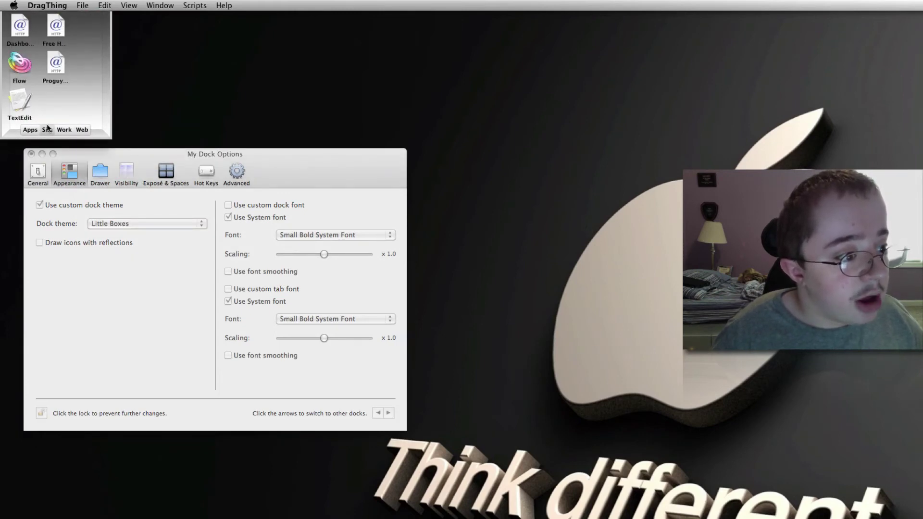
click(65, 131)
click(79, 131)
click(32, 131)
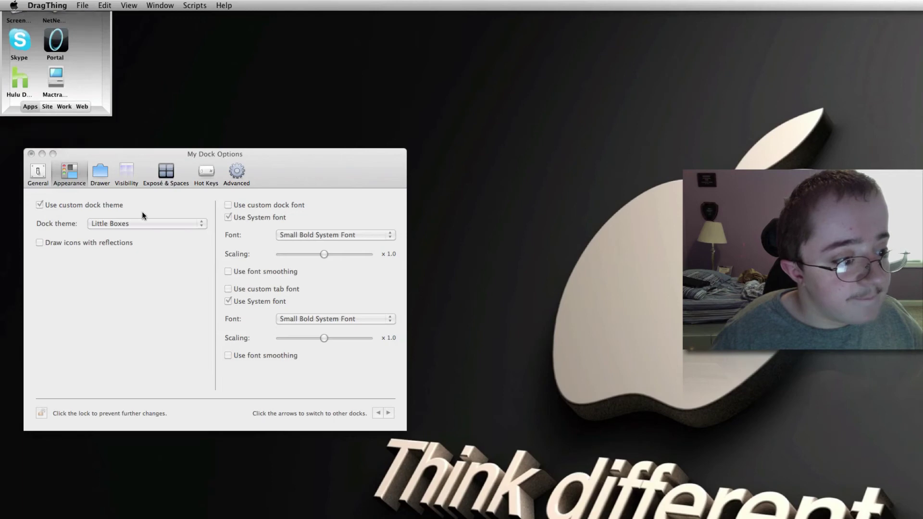
Step: Rearrange the Work layer: Numbers top-right beside TextEdit, Pages moved to the second row
mouse_move(72, 28)
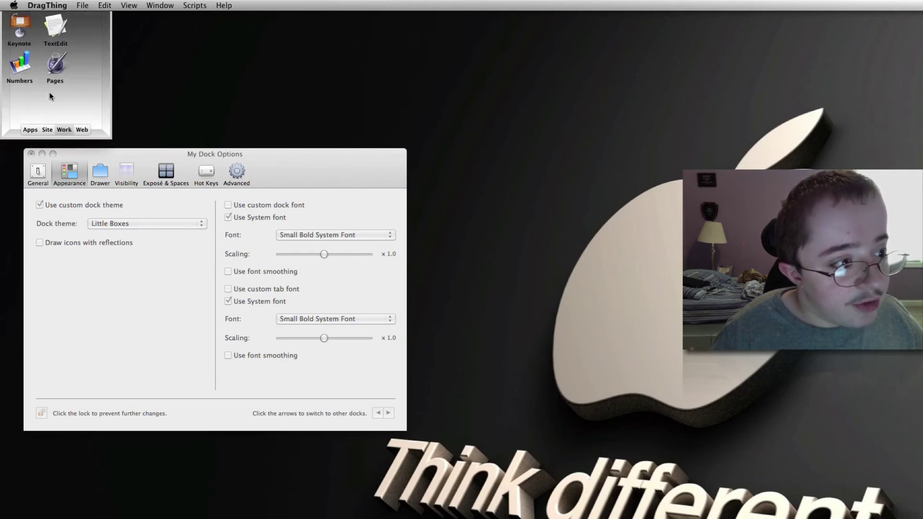
drag(56, 63, 97, 28)
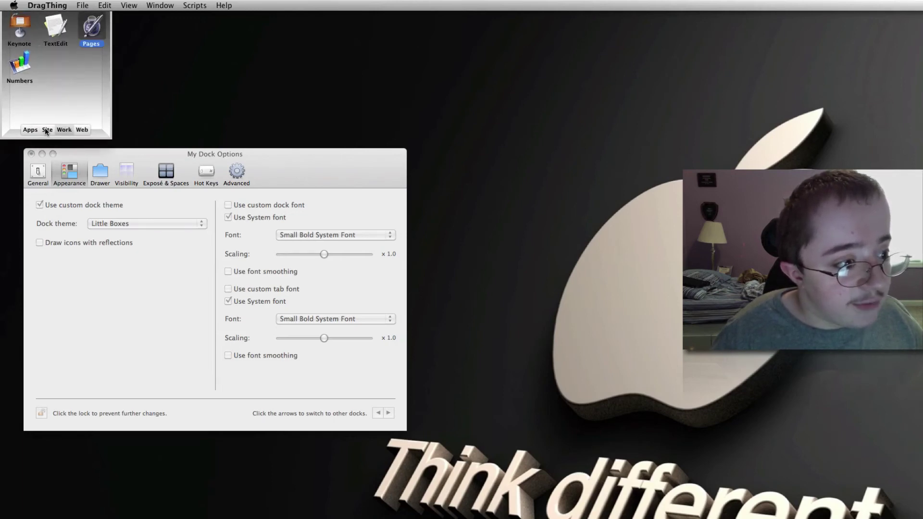
click(45, 128)
mouse_move(21, 99)
mouse_down()
mouse_move(67, 102)
mouse_move(19, 101)
mouse_up()
click(82, 129)
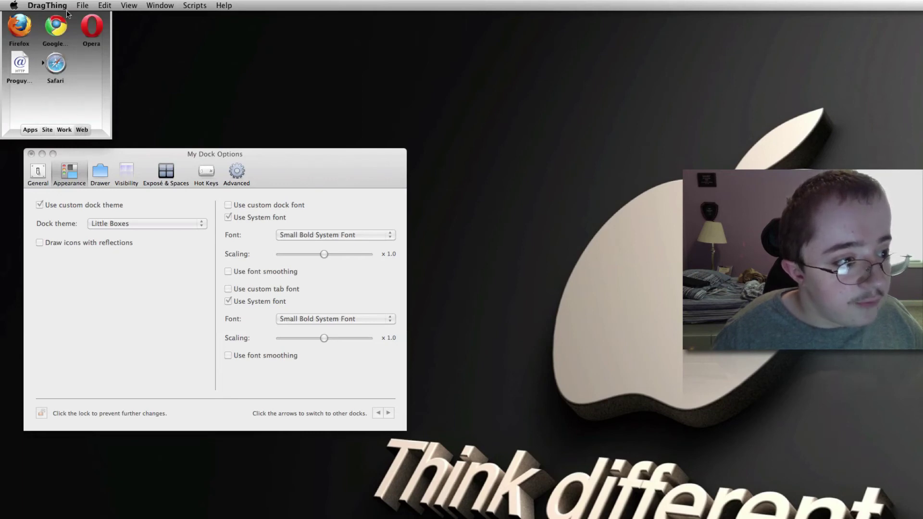
click(64, 129)
mouse_move(94, 29)
mouse_down()
mouse_move(55, 64)
mouse_move(112, 39)
mouse_move(93, 29)
mouse_move(34, 77)
mouse_up()
Step: Show the Web layer, browse the Edit and Scripts menus, then launch Safari from it
click(76, 129)
click(182, 151)
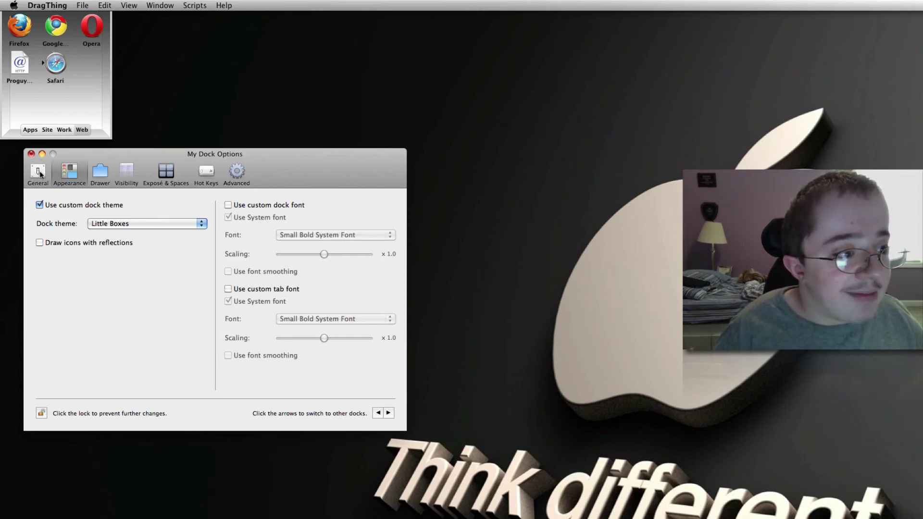
click(90, 4)
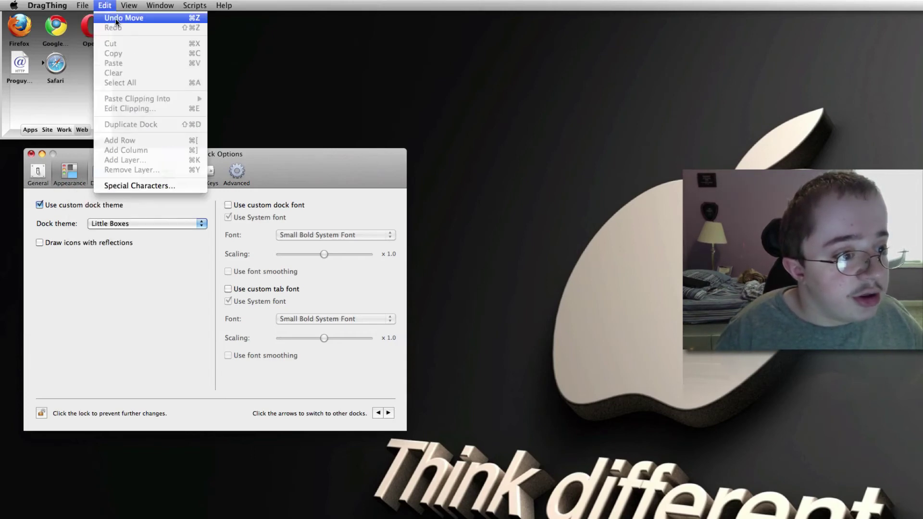
mouse_move(102, 22)
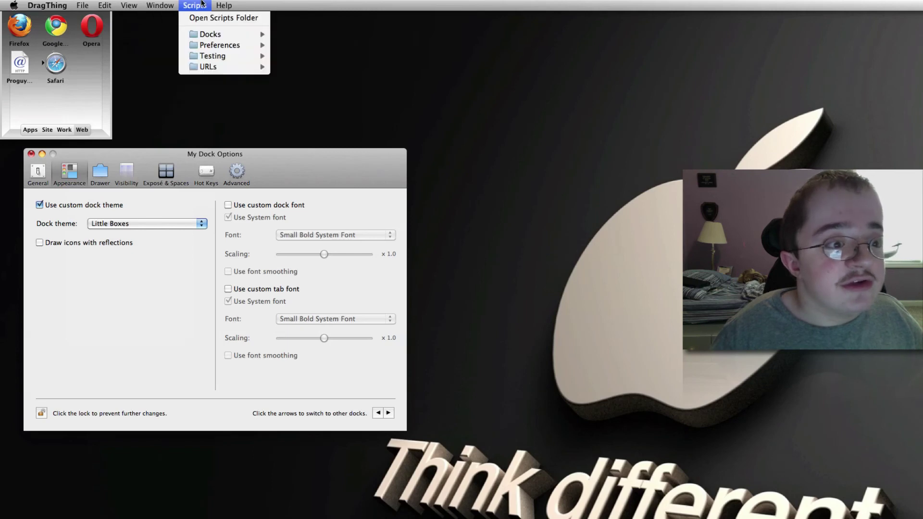
click(201, 4)
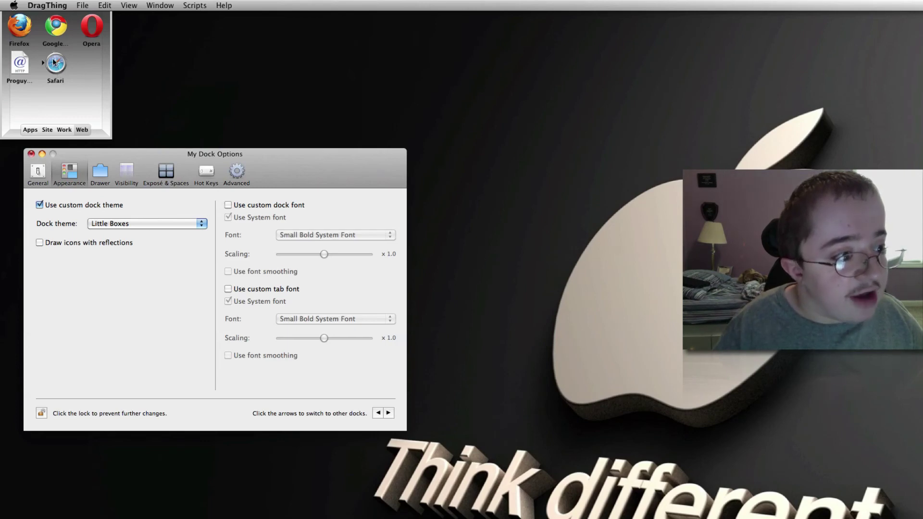
click(82, 129)
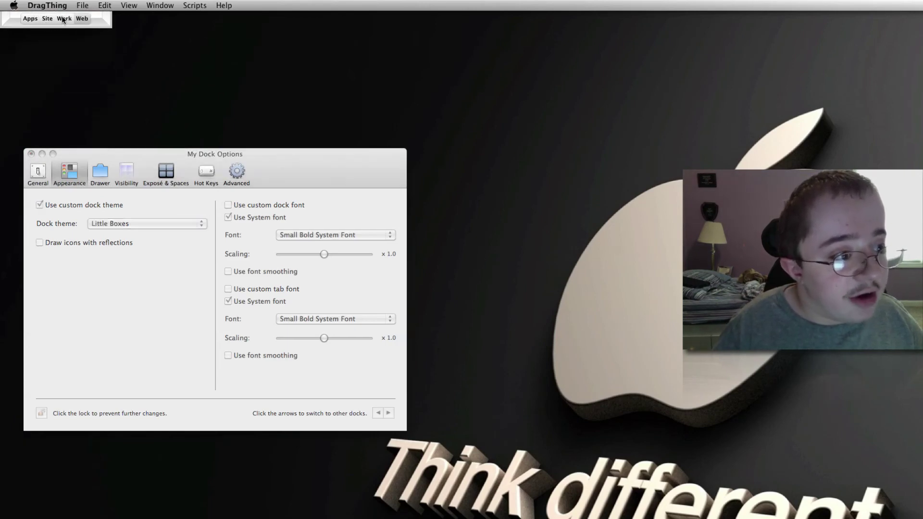
click(91, 19)
Step: Launch Safari from the Web layer, close Dock Options, and load dragthing.com in a new window
click(56, 63)
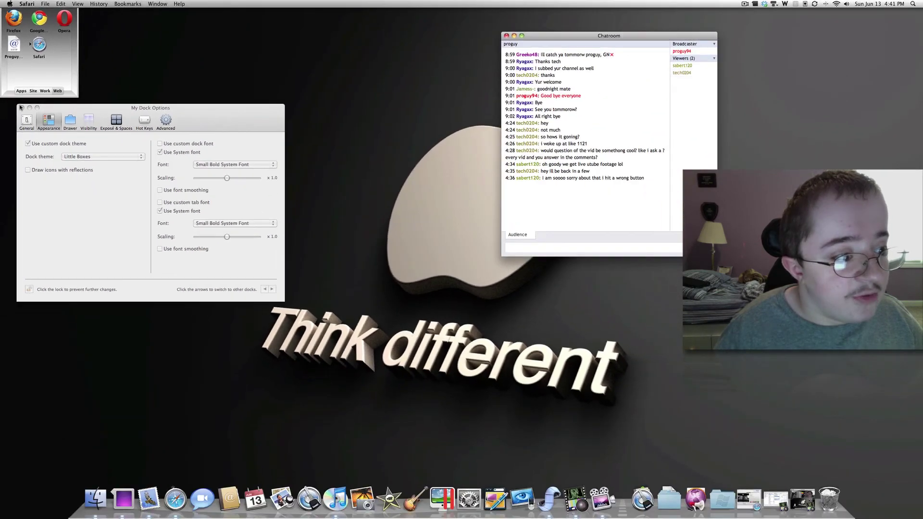
click(21, 108)
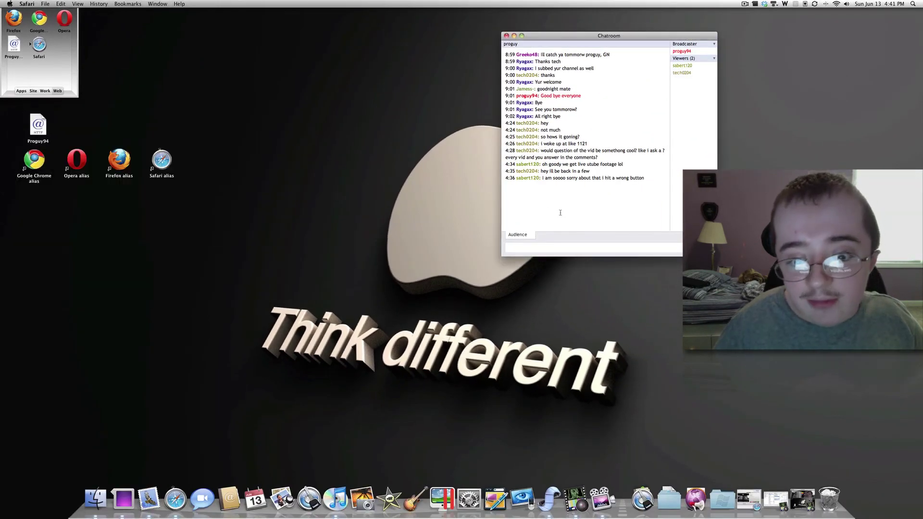
key(super+n)
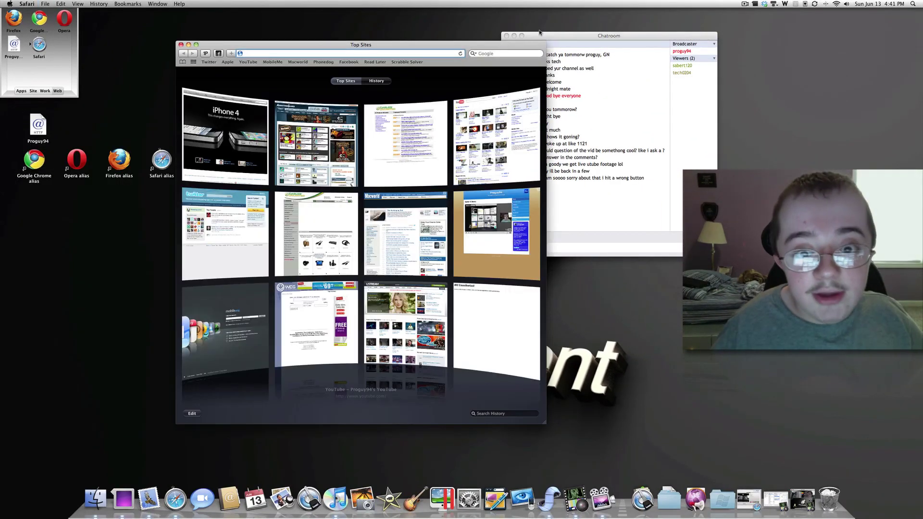
click(513, 35)
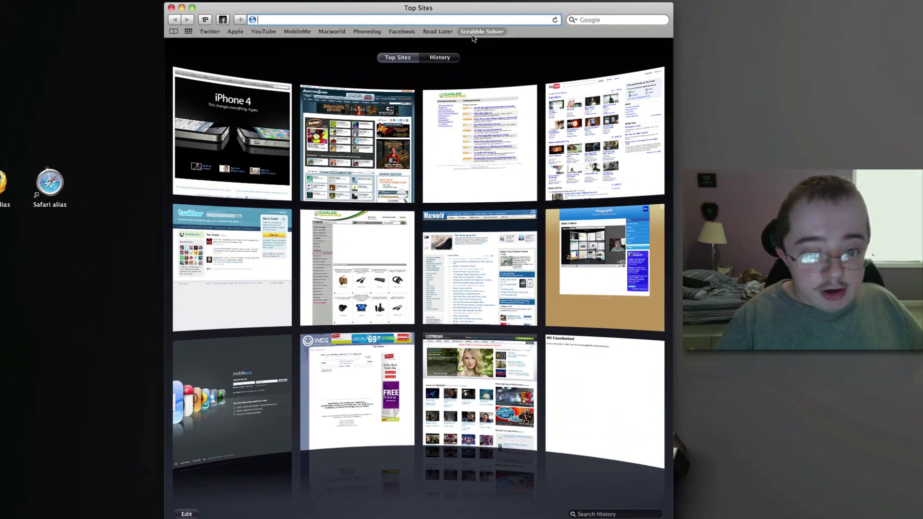
text(dragth)
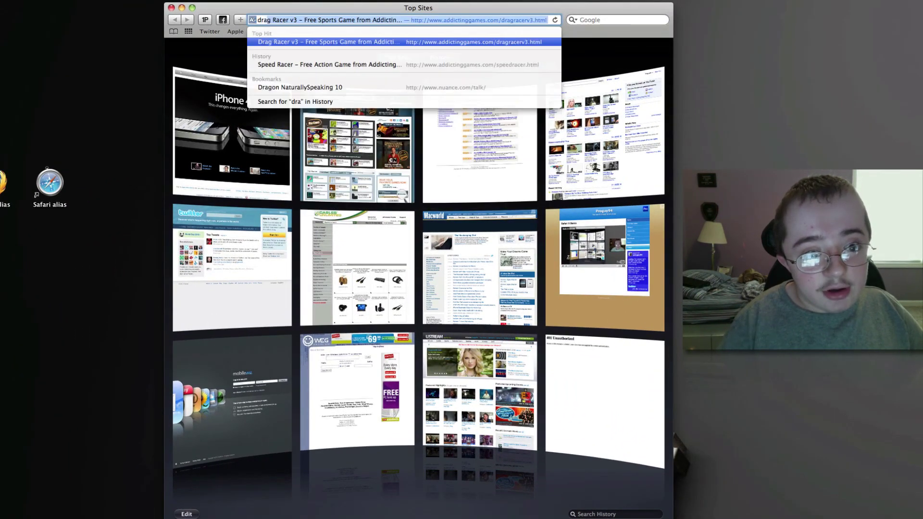
text(ing.com)
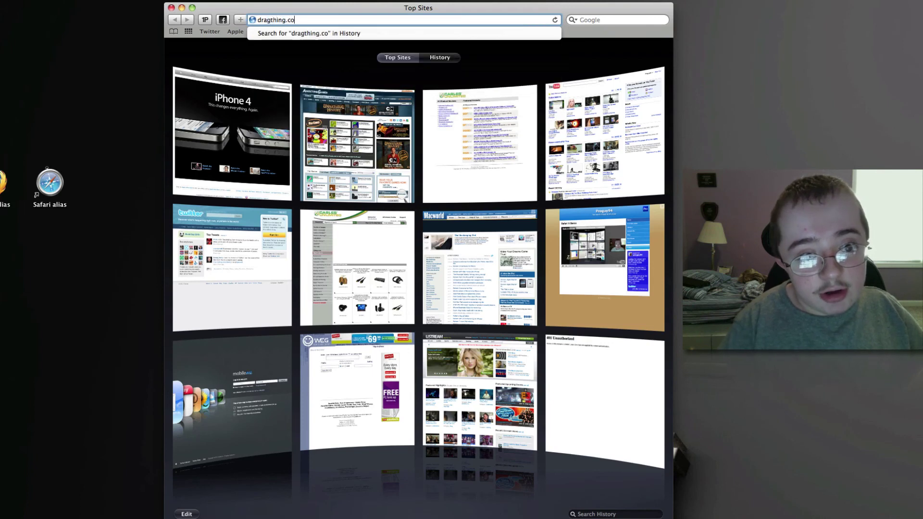
key(Return)
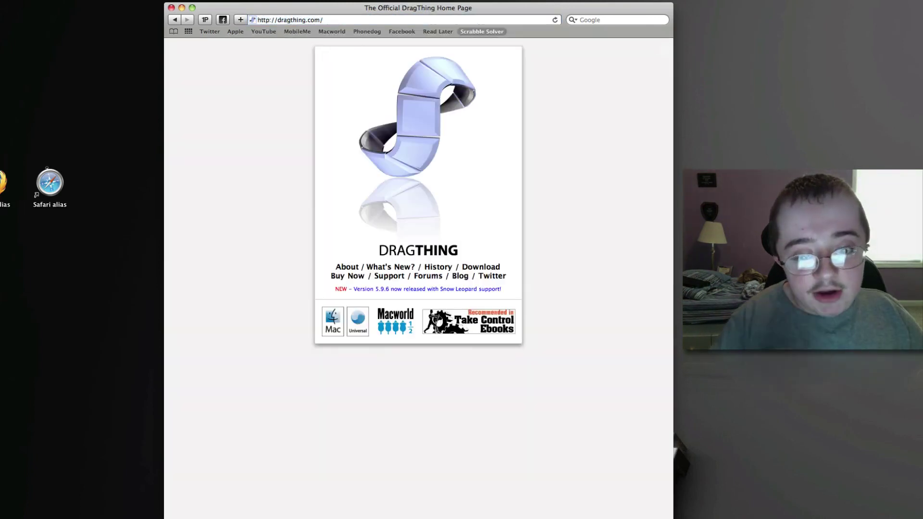
Step: Follow the Download link to the page offering DragThing 5.9.6 and older versions
click(481, 267)
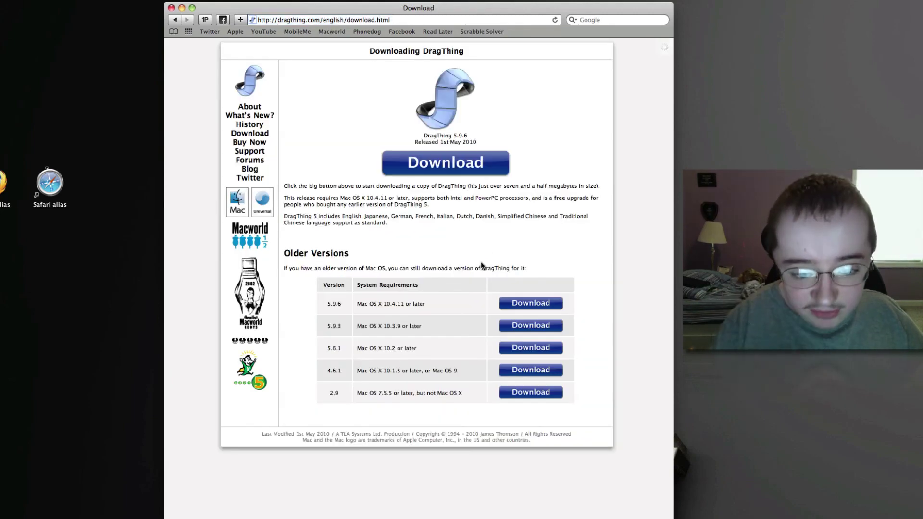